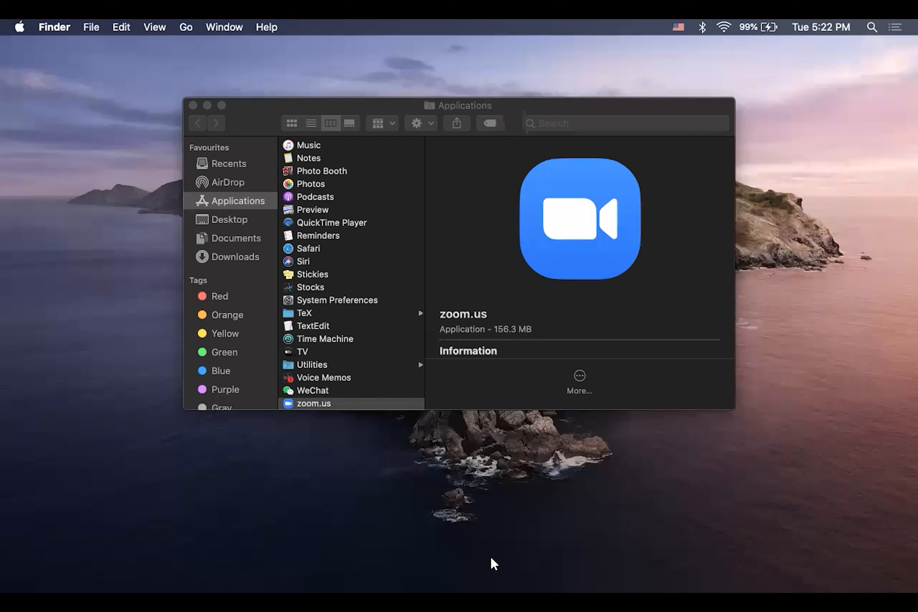
- Switch to Safari and go to scrp-login.econ.cuhk.edu.hk
{"action": "double_click", "coordinate": [334, 250]}
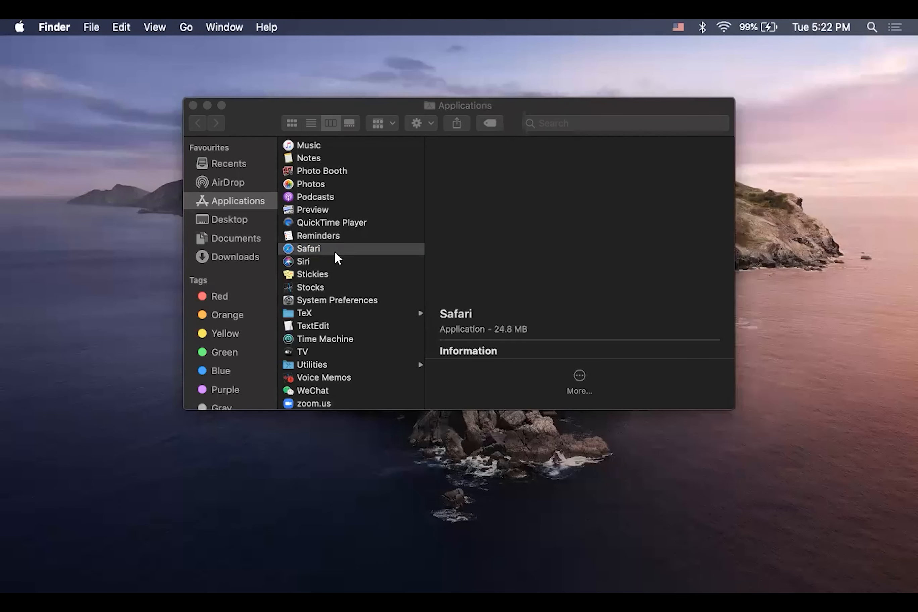
{"action": "type", "text": "scrp-login-2.econ.cuhk.edu.hk"}
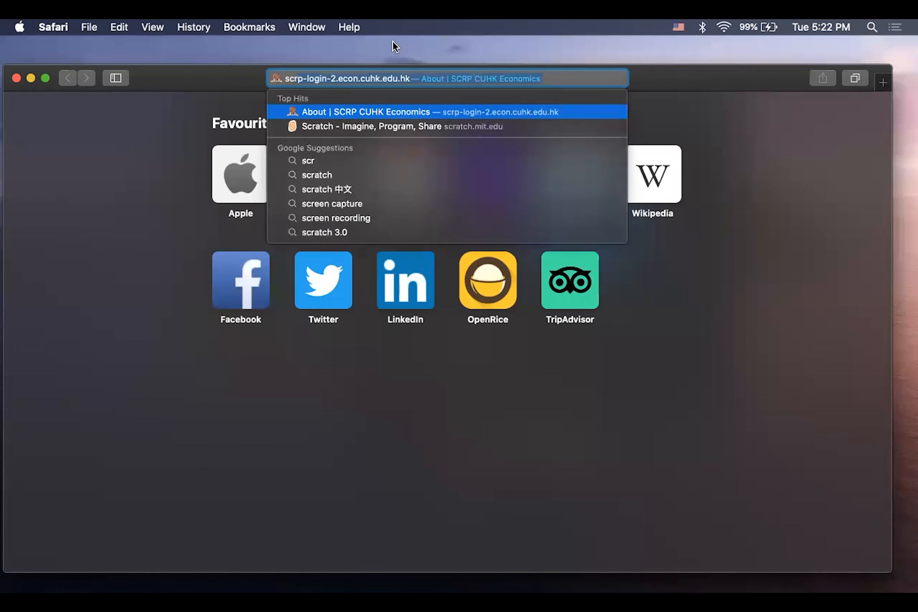
{"action": "left_click", "coordinate": [333, 82]}
{"action": "key", "text": "BackSpace"}
{"action": "key", "text": "BackSpace"}
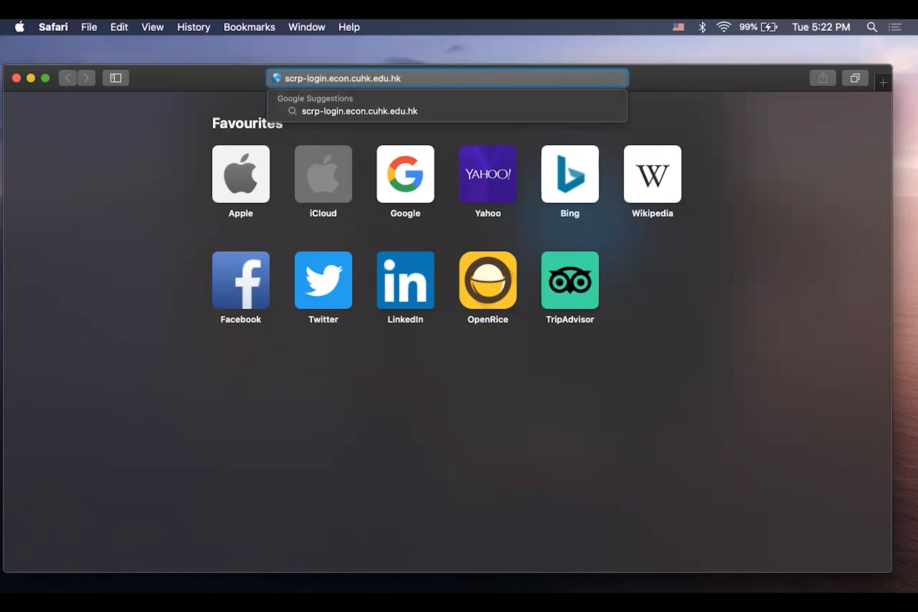
{"action": "key", "text": "Return"}
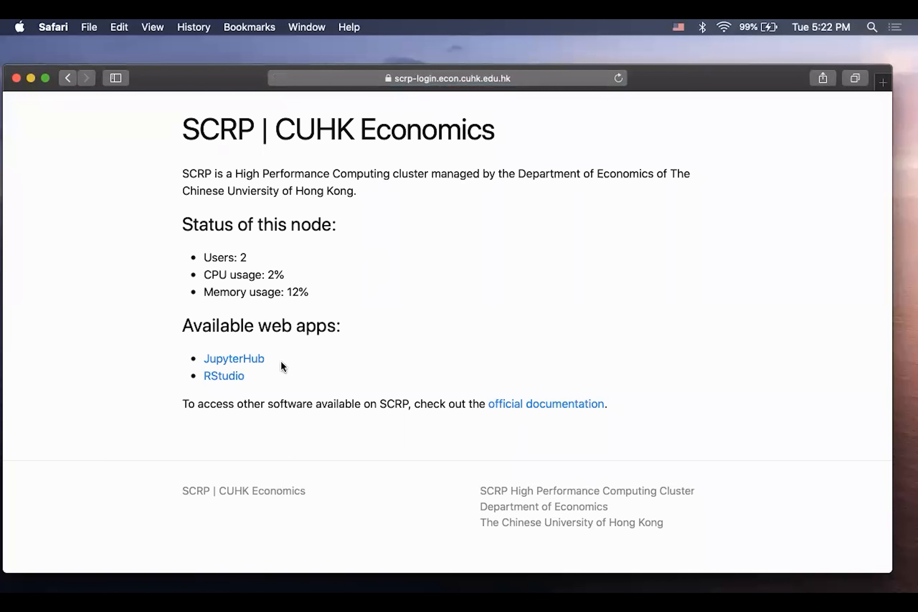
- Open JupyterHub from the available web apps and sign in with the username testuser and the account password
{"action": "left_click", "coordinate": [245, 360]}
{"action": "type", "text": "testuser"}
{"action": "key", "text": "Tab"}
{"action": "type", "text": "*****"}
{"action": "key", "text": "BackSpace"}
{"action": "key", "text": "BackSpace"}
{"action": "key", "text": "BackSpace"}
{"action": "key", "text": "BackSpace"}
{"action": "type", "text": "****************"}
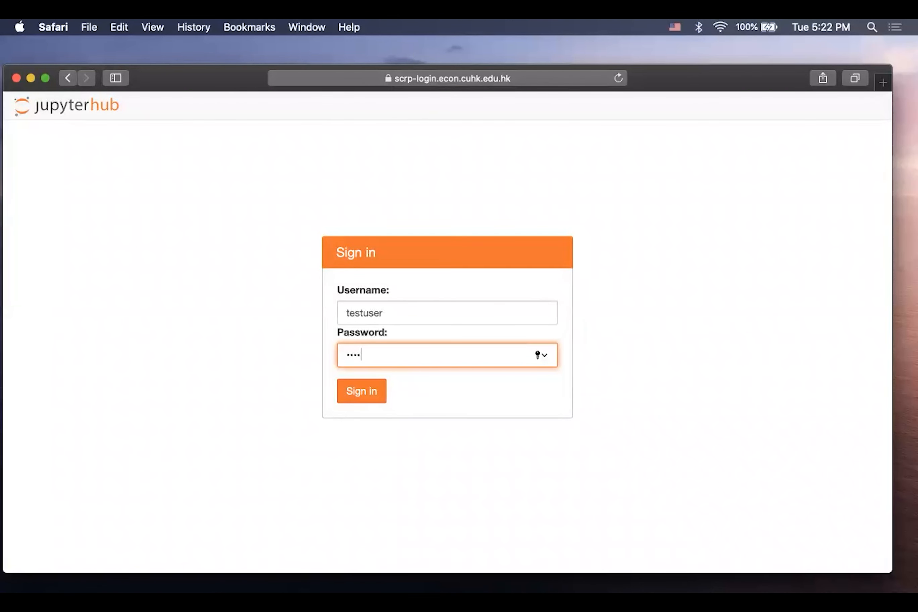
{"action": "key", "text": "Return"}
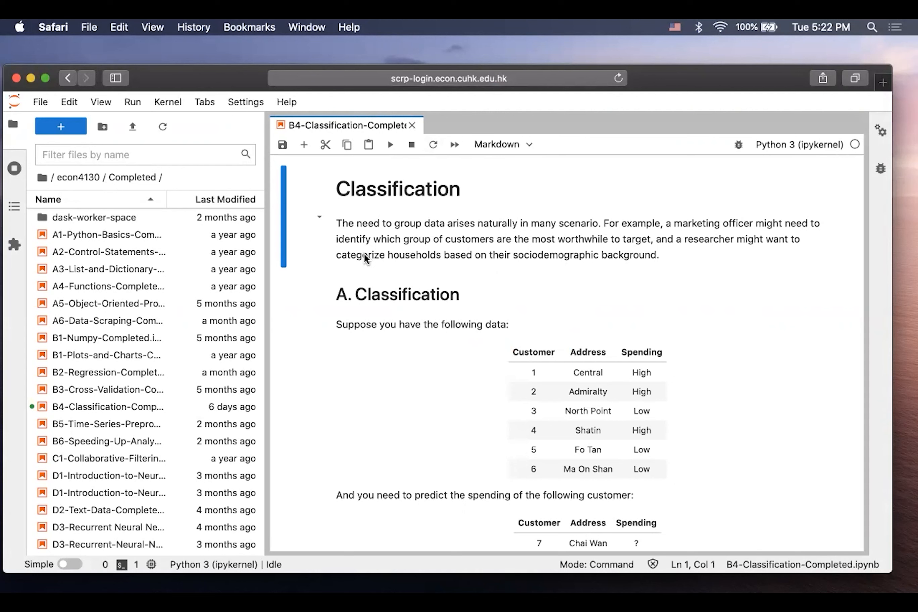
- Check the running kernels, return to the file list and close the B4-Classification-Completed.ipynb notebook
{"action": "left_click", "coordinate": [13, 166]}
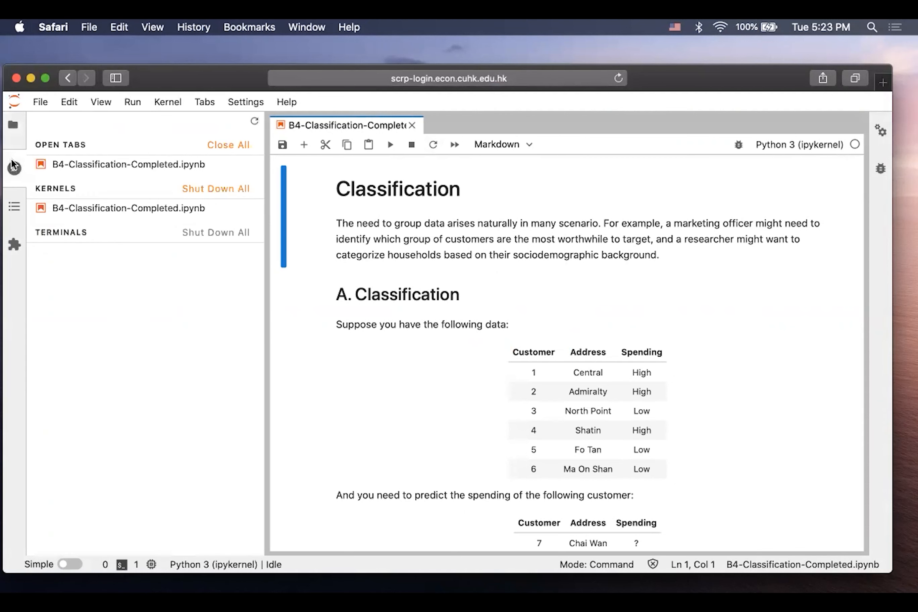
{"action": "left_click", "coordinate": [13, 125]}
{"action": "left_click", "coordinate": [412, 126]}
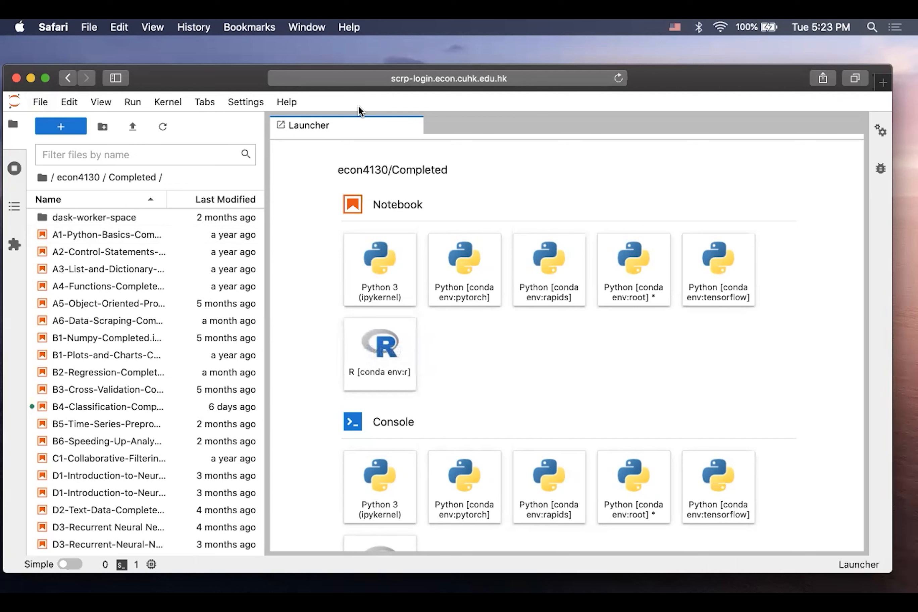
- Return to the SCRP landing page and open the RStudio web app
{"action": "left_click", "coordinate": [562, 75]}
{"action": "left_click", "coordinate": [555, 78]}
{"action": "key", "text": "BackSpace"}
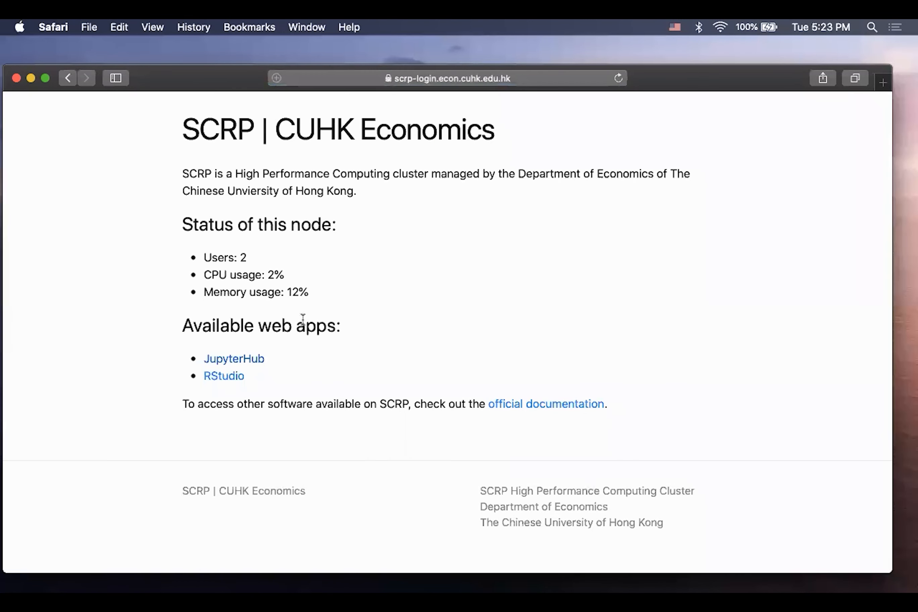
{"action": "left_click", "coordinate": [234, 374]}
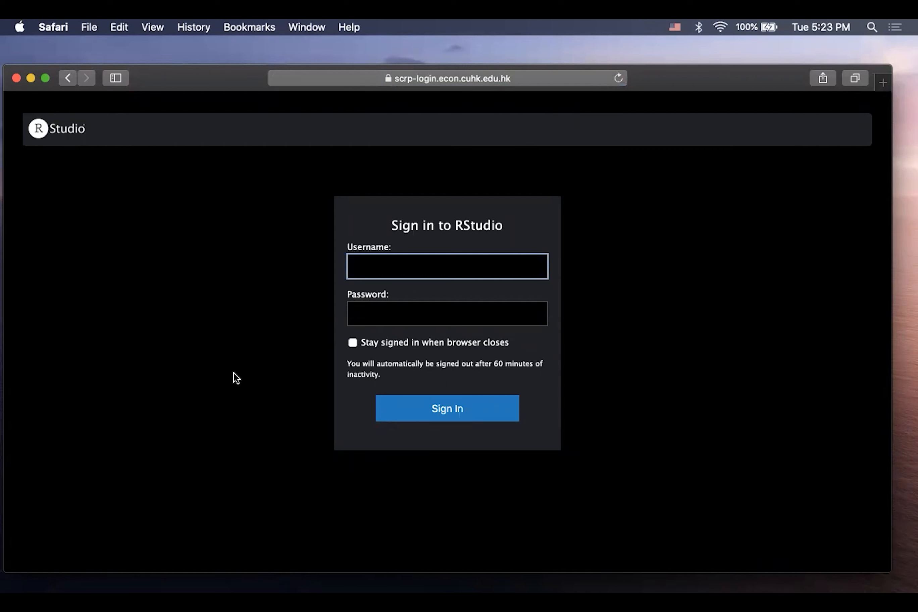
- Sign in to RStudio with the username testuser and the account password
{"action": "type", "text": "testuser"}
{"action": "key", "text": "Tab"}
{"action": "type", "text": "•••••••••••••••••"}
{"action": "key", "text": "Return"}
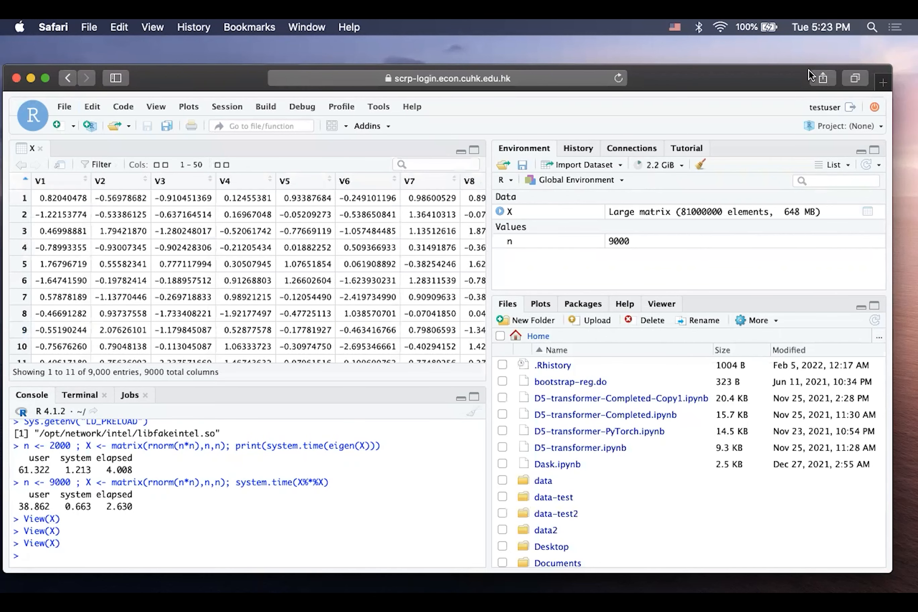
- Close the browser window and launch the App Store from the Applications folder
{"action": "left_click", "coordinate": [15, 79]}
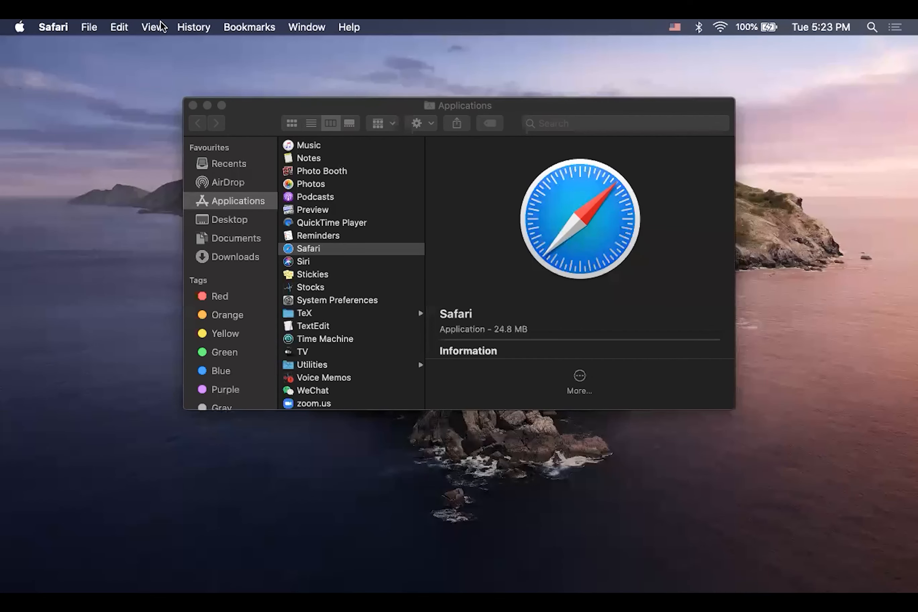
{"action": "scroll", "coordinate": [356, 176], "scroll_direction": "up", "scroll_amount": 10}
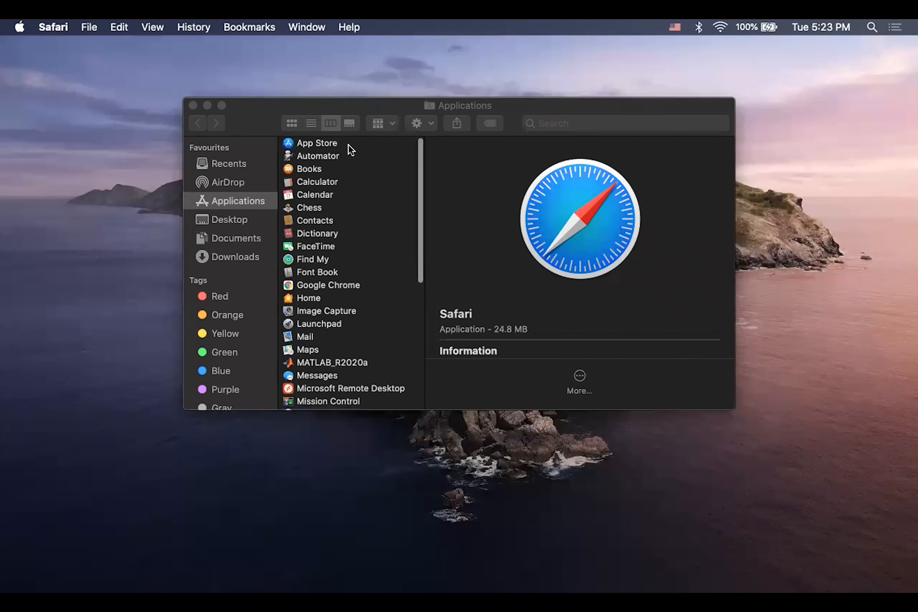
{"action": "left_click", "coordinate": [349, 143]}
{"action": "double_click", "coordinate": [349, 144]}
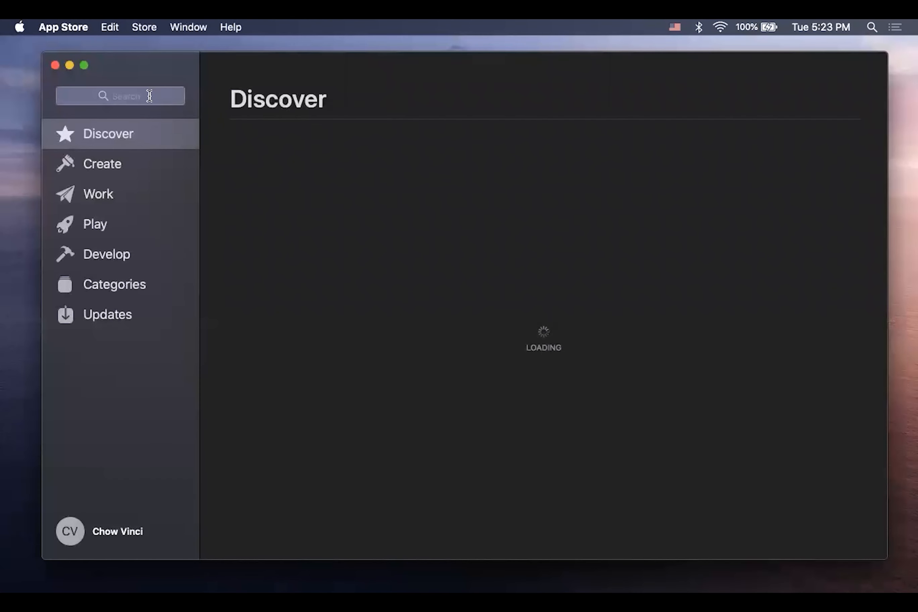
- Search the App Store for "remote desktop" and open Microsoft Remote Desktop
{"action": "left_click", "coordinate": [149, 96]}
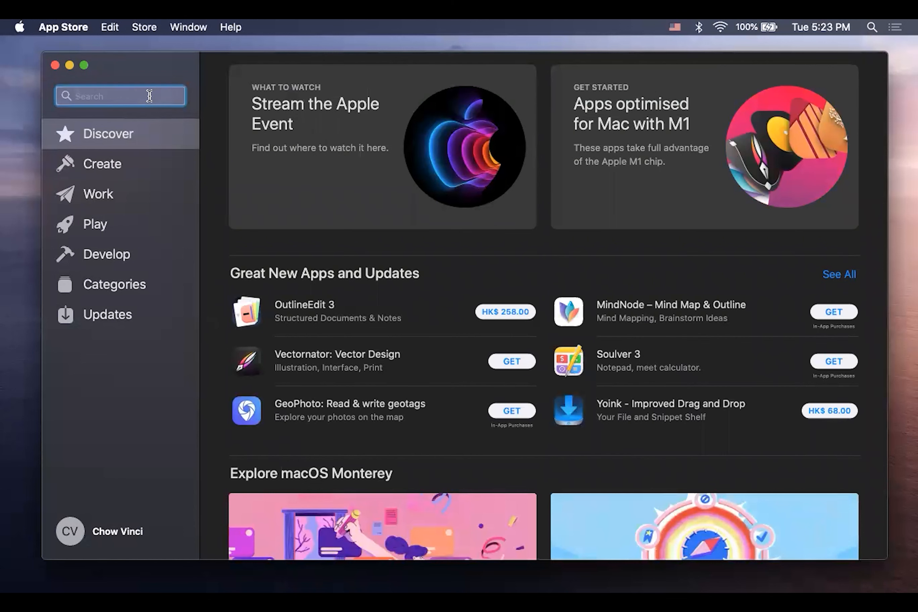
{"action": "type", "text": "remote desktop"}
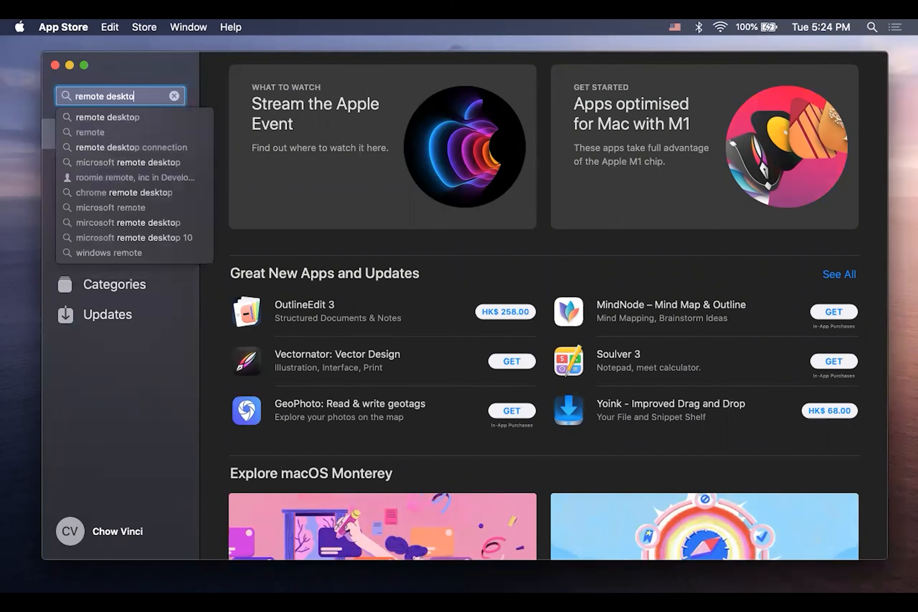
{"action": "key", "text": "Return"}
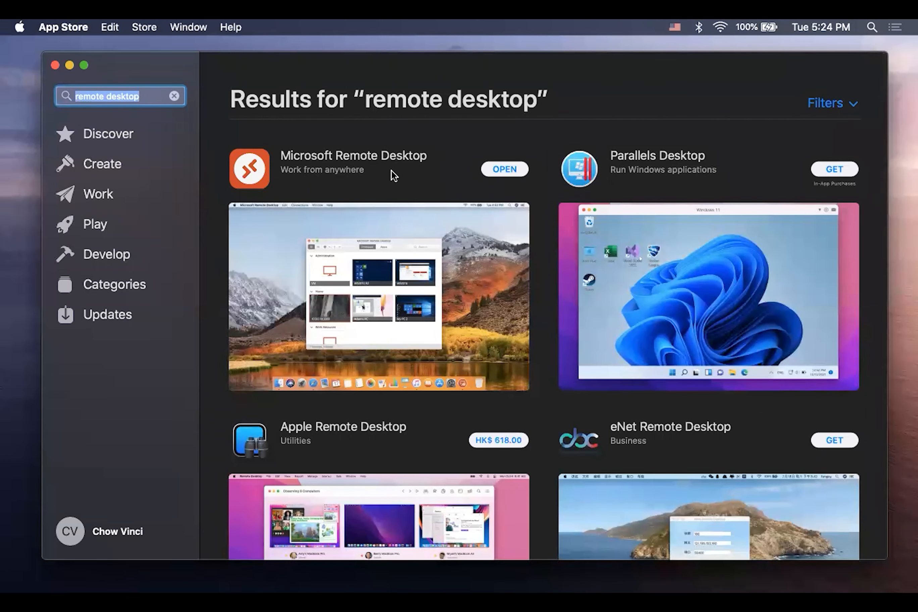
{"action": "left_click", "coordinate": [505, 169]}
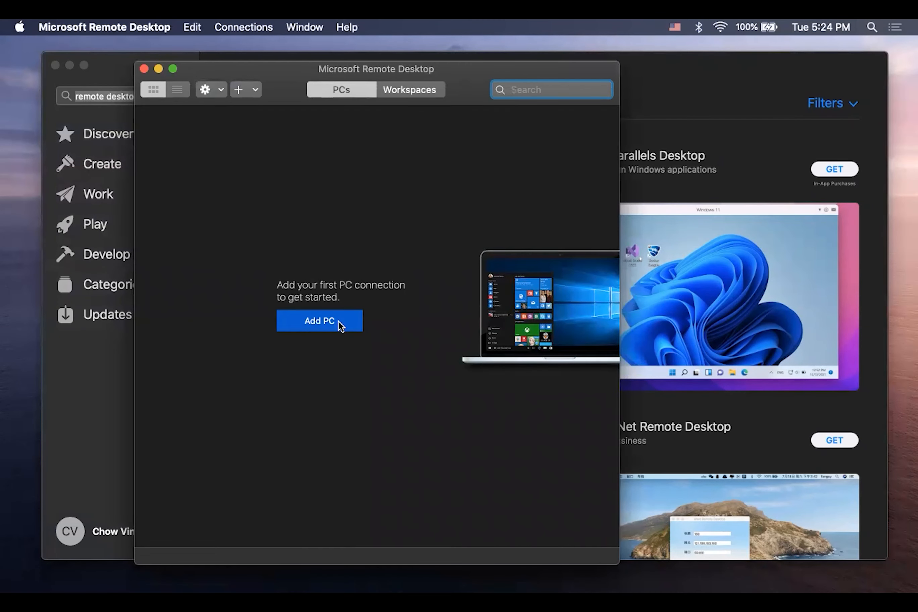
- Start adding a new PC connection with the PC name scrp-login.econ.cuhk.edu.hk
{"action": "left_click", "coordinate": [339, 321]}
{"action": "type", "text": "scrp-login"}
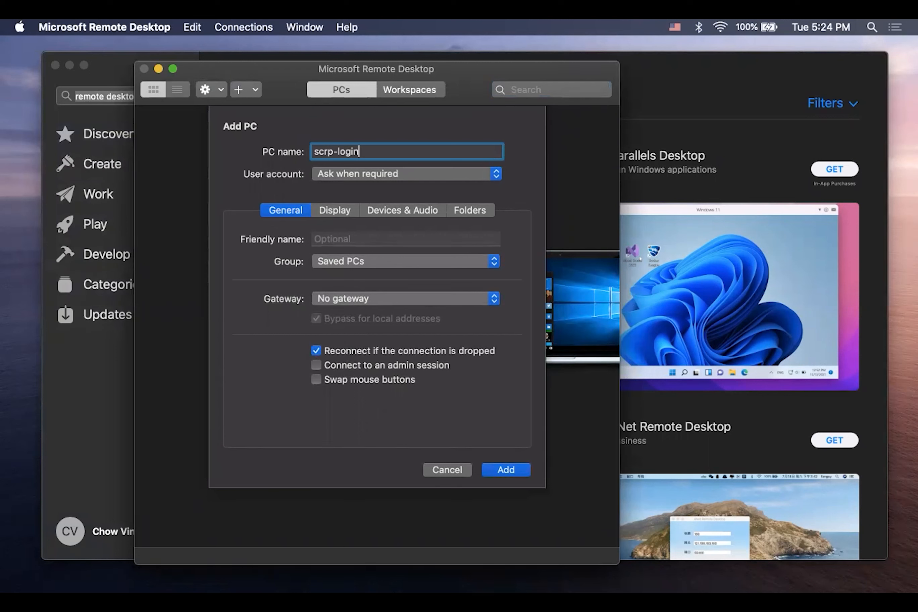
{"action": "type", "text": ".econ.cuhk.edu.hk"}
- Add a user account to the connection with the username testuser and the account password
{"action": "left_click", "coordinate": [364, 177]}
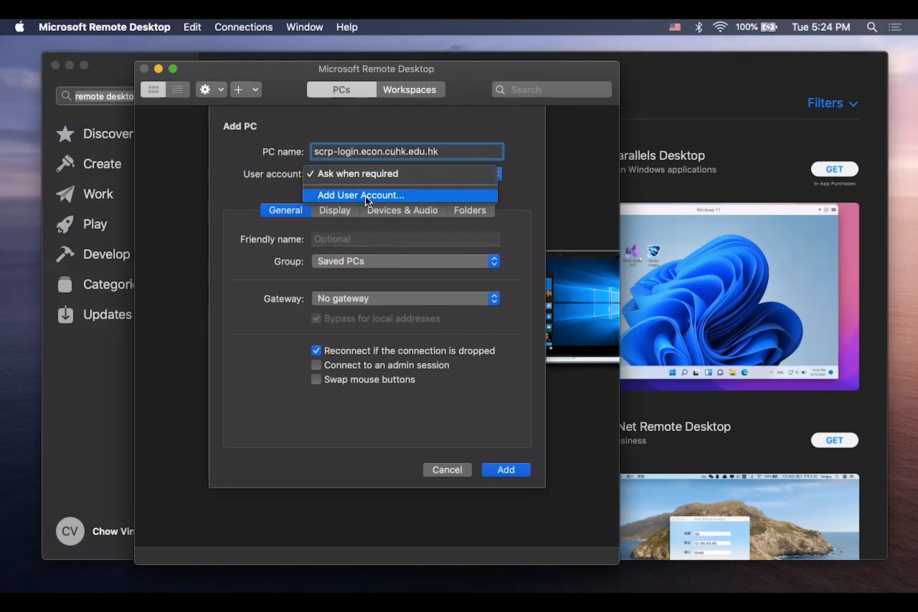
{"action": "left_click", "coordinate": [365, 197]}
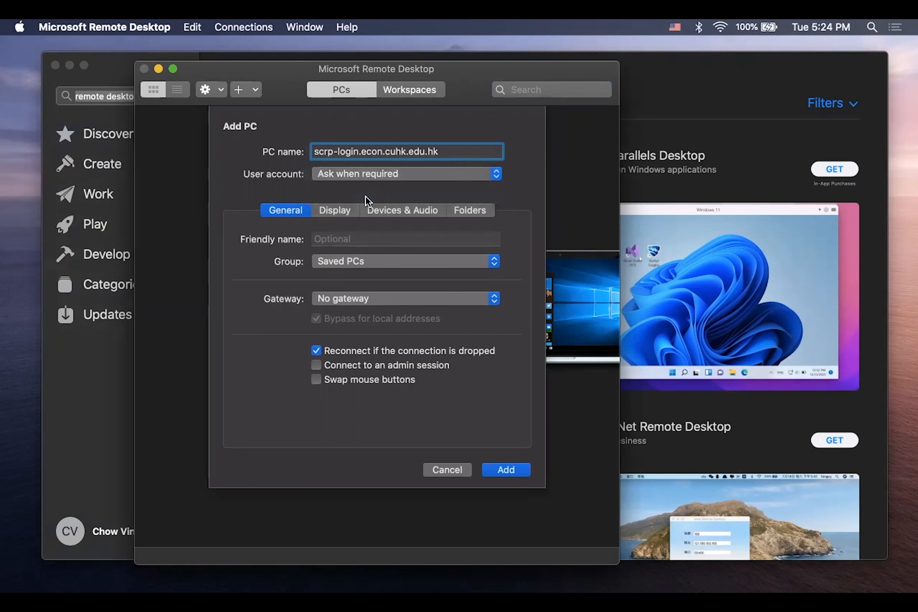
{"action": "type", "text": "testuser"}
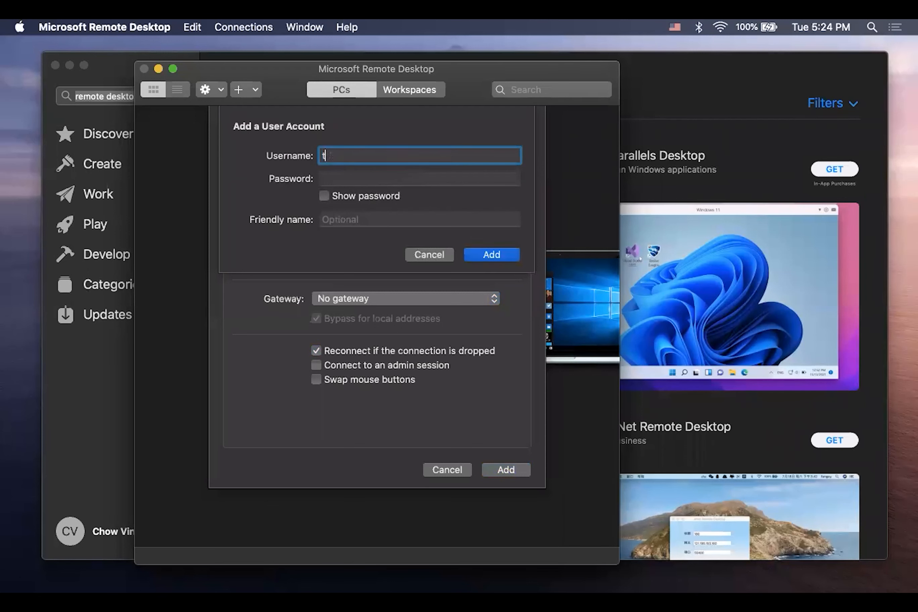
{"action": "key", "text": "Tab"}
{"action": "type", "text": "••••••••••••••••••"}
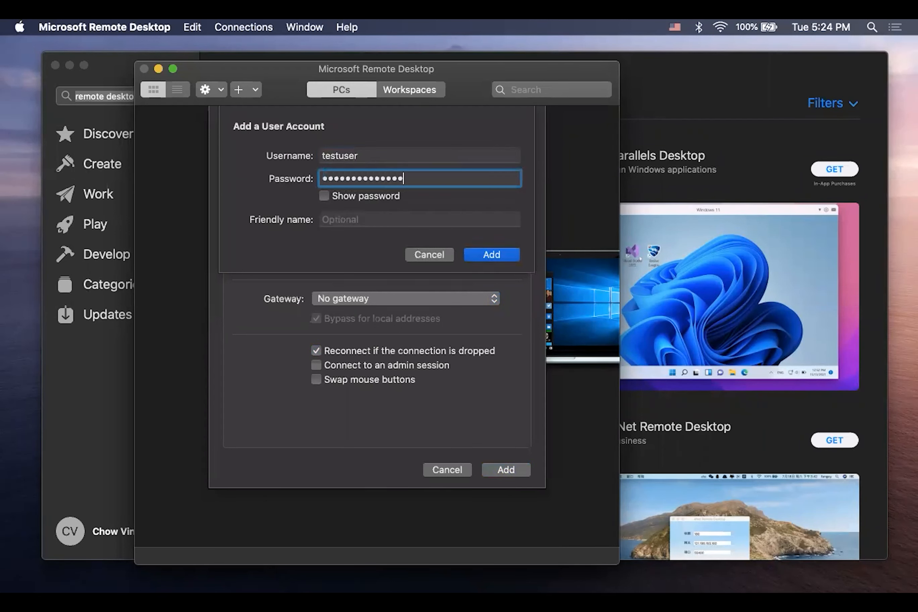
{"action": "left_click", "coordinate": [480, 255]}
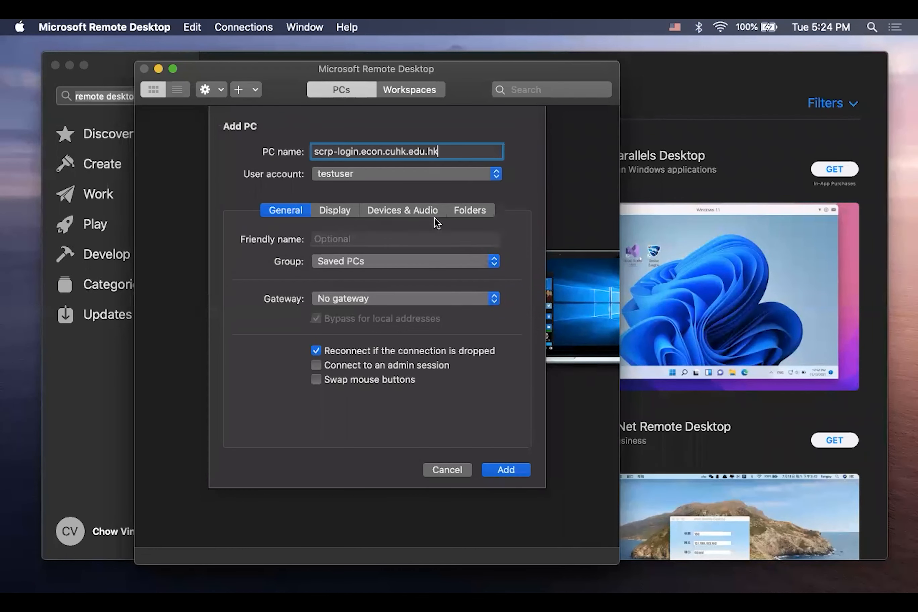
- Enable folder redirection for the Documents folder and save the new PC connection
{"action": "left_click", "coordinate": [459, 212]}
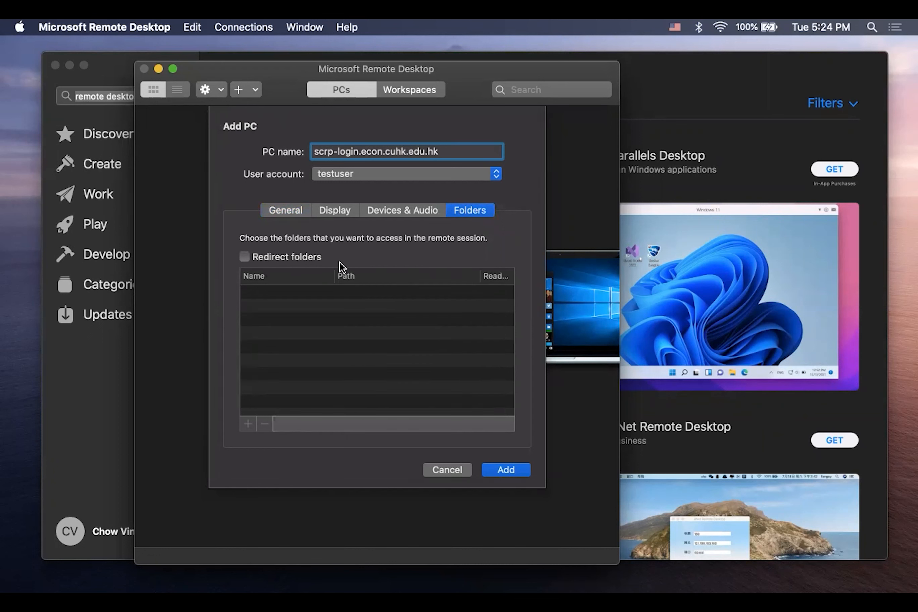
{"action": "left_click", "coordinate": [287, 256]}
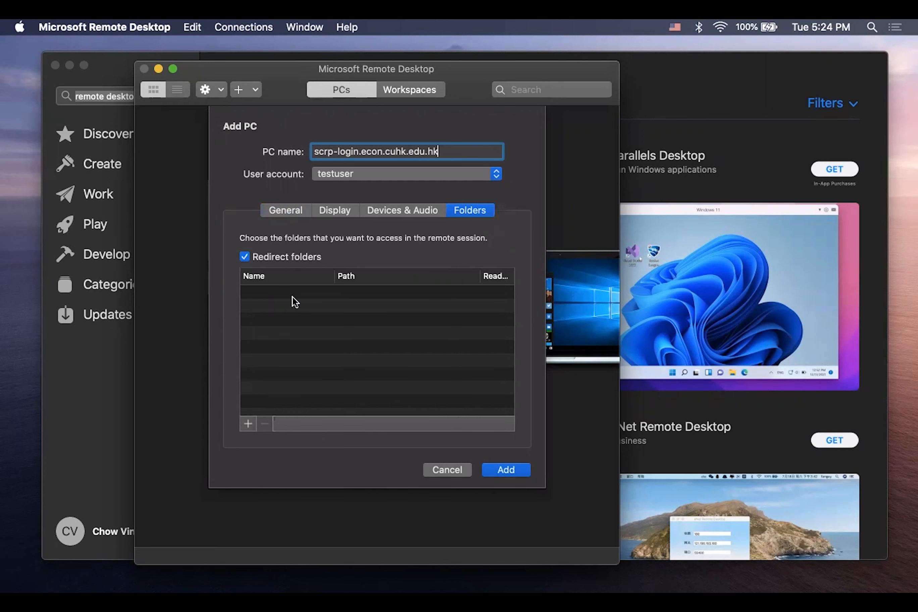
{"action": "left_click", "coordinate": [247, 423]}
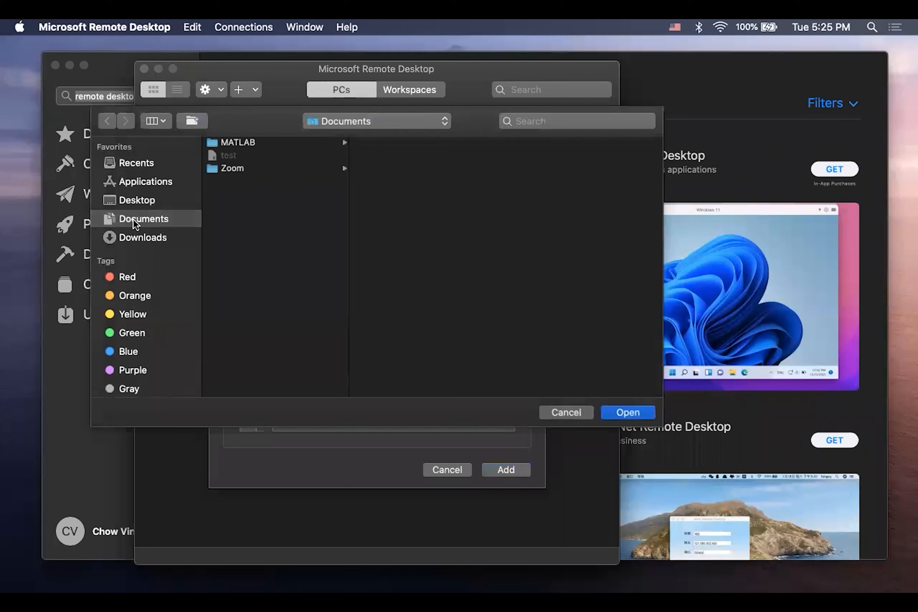
{"action": "left_click", "coordinate": [637, 415]}
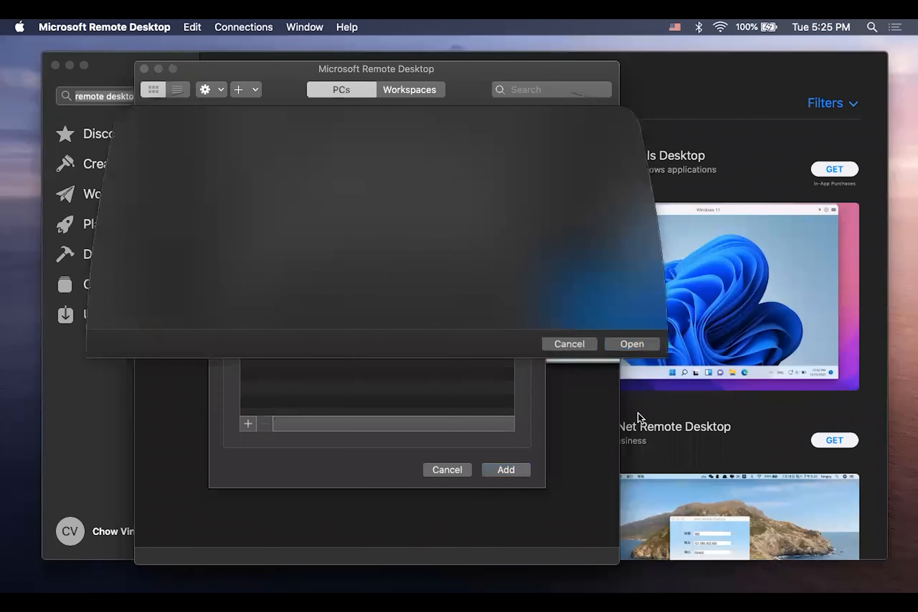
{"action": "left_click", "coordinate": [508, 469]}
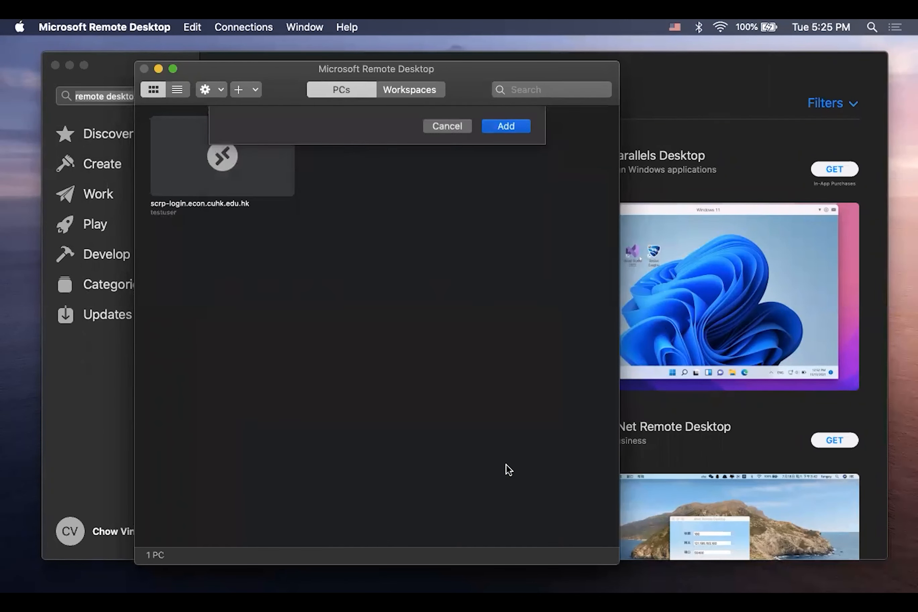
- Connect to the scrp-login.econ.cuhk.edu.hk remote desktop
{"action": "mouse_move", "coordinate": [223, 162]}
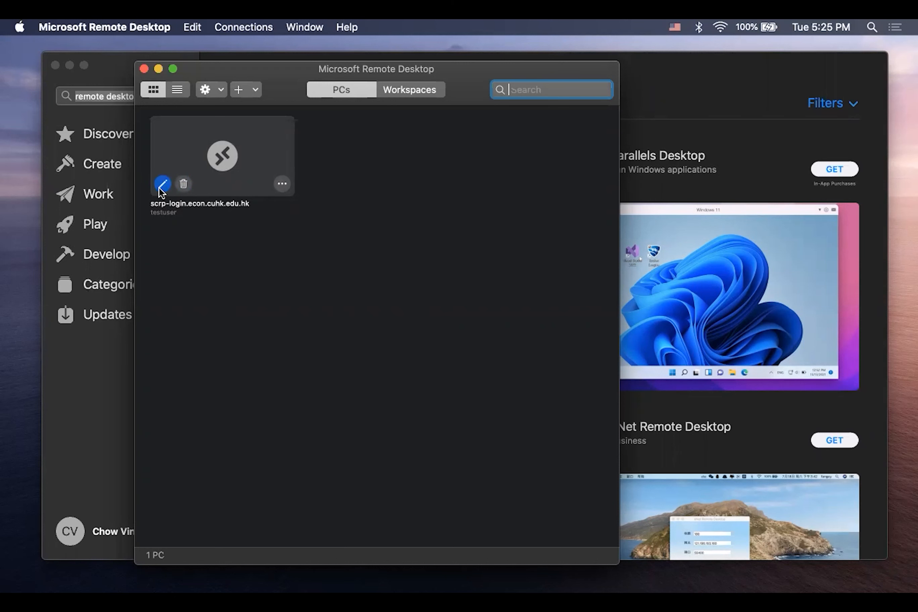
{"action": "left_click", "coordinate": [237, 154]}
{"action": "double_click", "coordinate": [237, 154]}
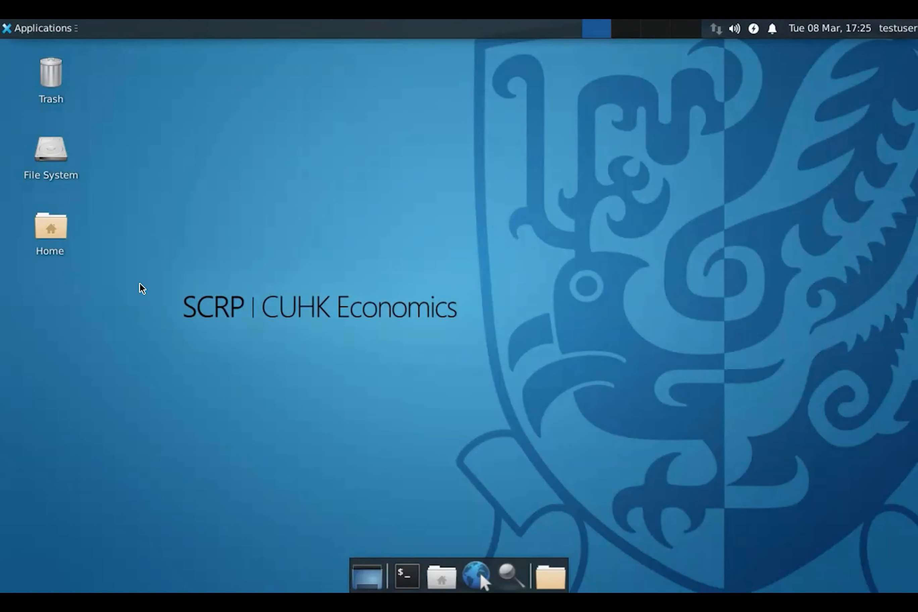
- Launch Stata/MP 17.0 from the remote desktop's Statistics applications and close its window
{"action": "left_click", "coordinate": [42, 28]}
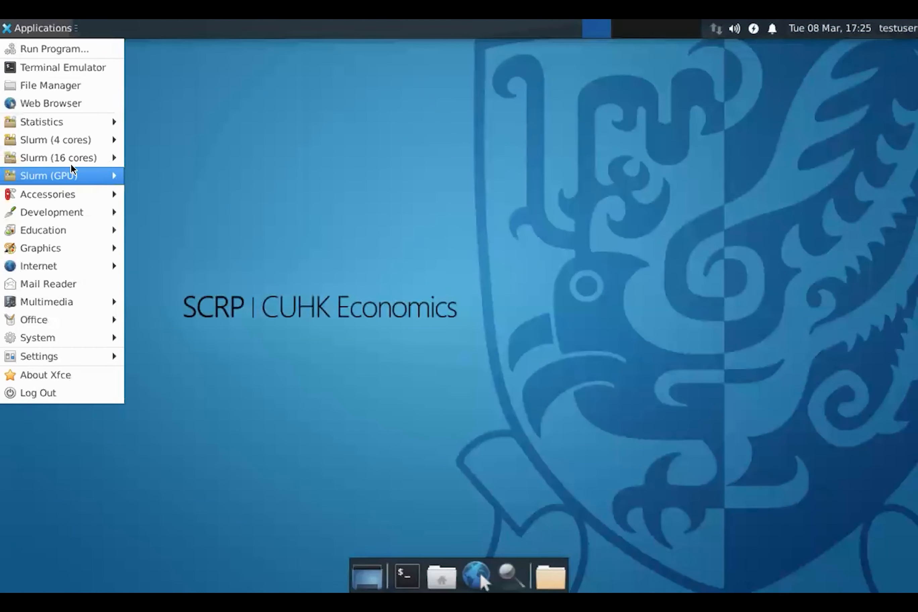
{"action": "mouse_move", "coordinate": [96, 125]}
{"action": "left_click", "coordinate": [157, 165]}
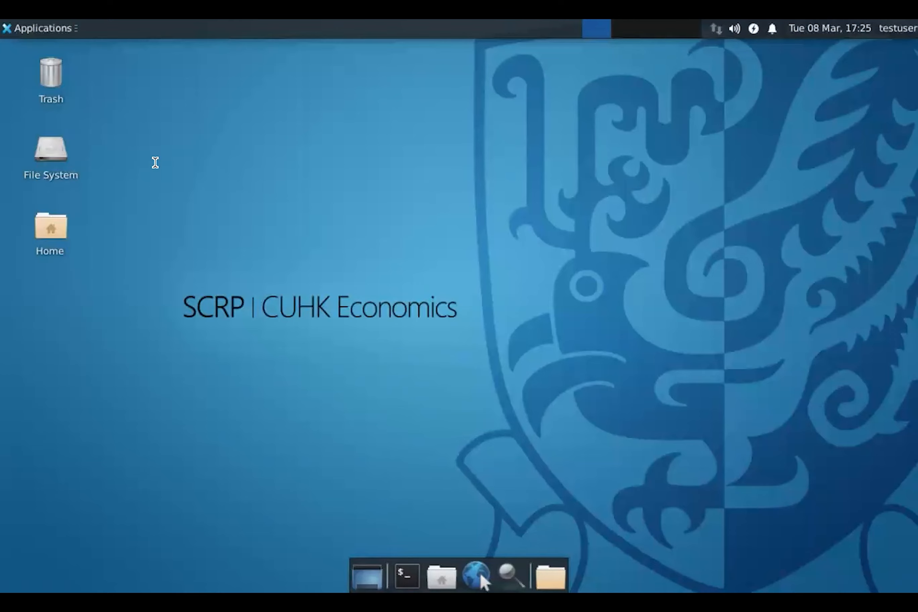
{"action": "left_click_drag", "start_coordinate": [361, 81], "coordinate": [321, 57]}
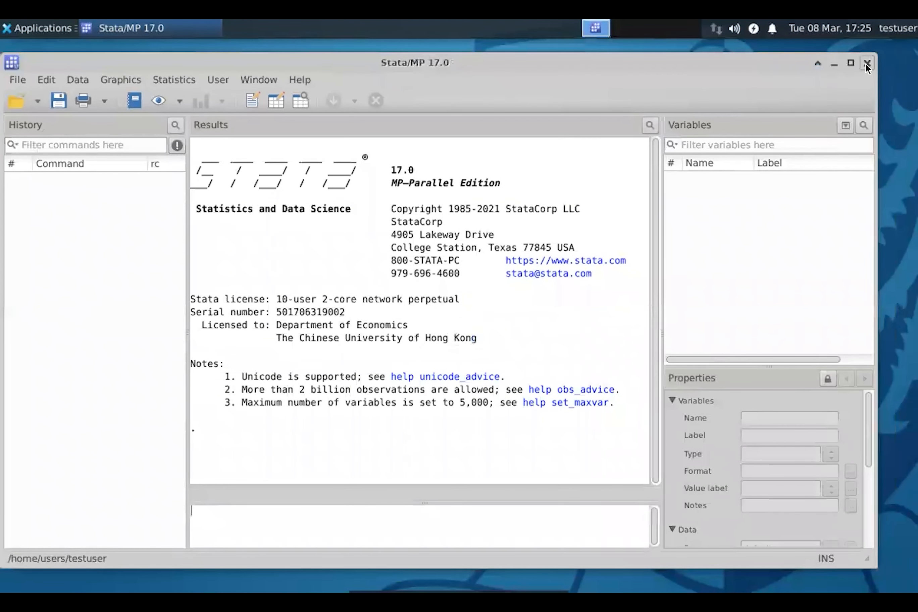
{"action": "left_click", "coordinate": [867, 63]}
- Open the shared Document folder inside thinclient_drives in the remote desktop's file manager
{"action": "left_click", "coordinate": [549, 575]}
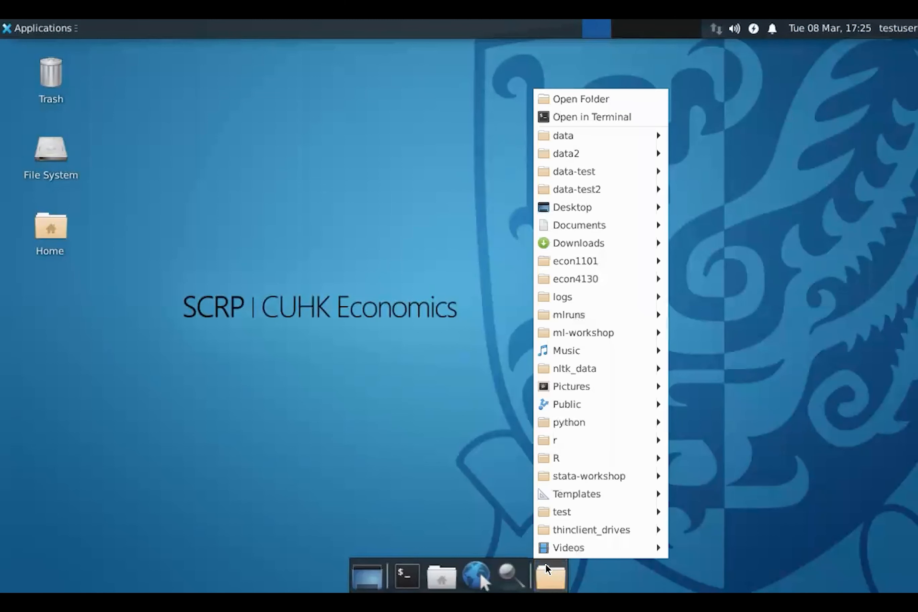
{"action": "mouse_move", "coordinate": [599, 535]}
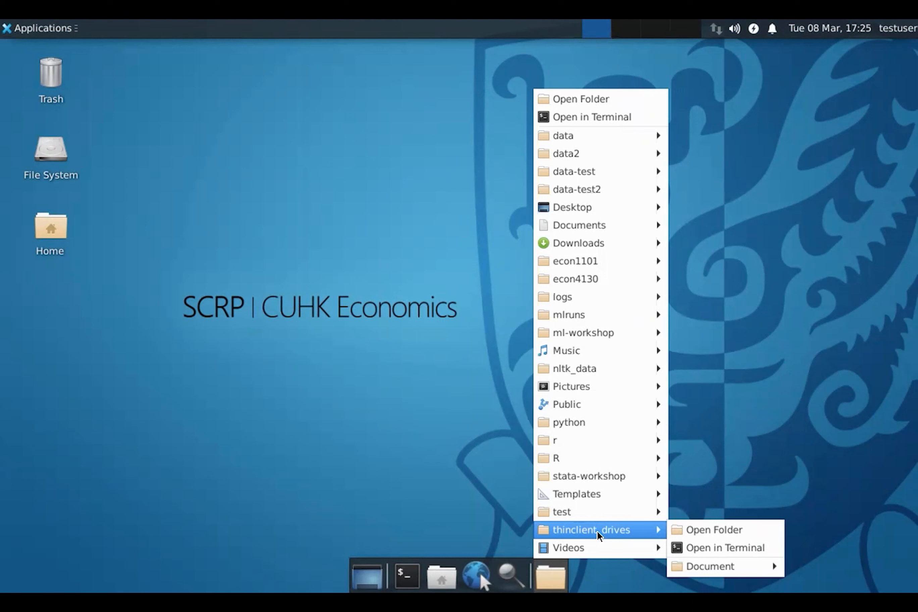
{"action": "left_click", "coordinate": [697, 534]}
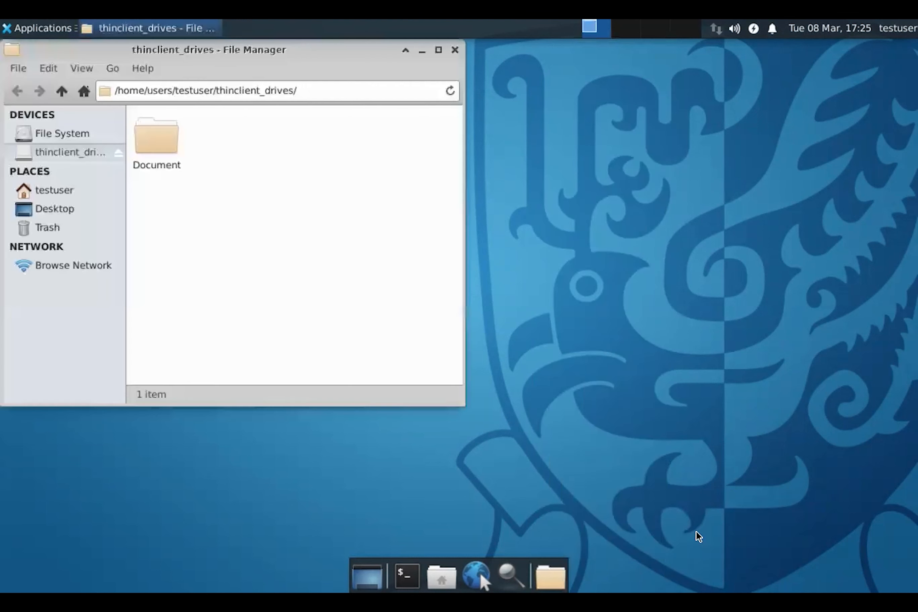
{"action": "double_click", "coordinate": [154, 146]}
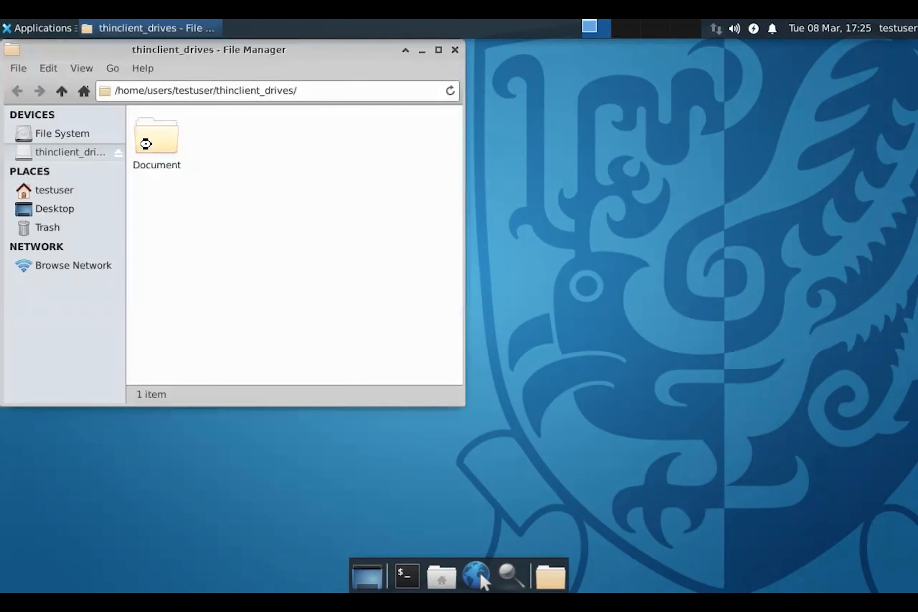
- Move the file manager window clear of the desktop icons and copy test.rtf from the shared Document folder to the remote desktop
{"action": "left_click_drag", "start_coordinate": [436, 56], "coordinate": [546, 90]}
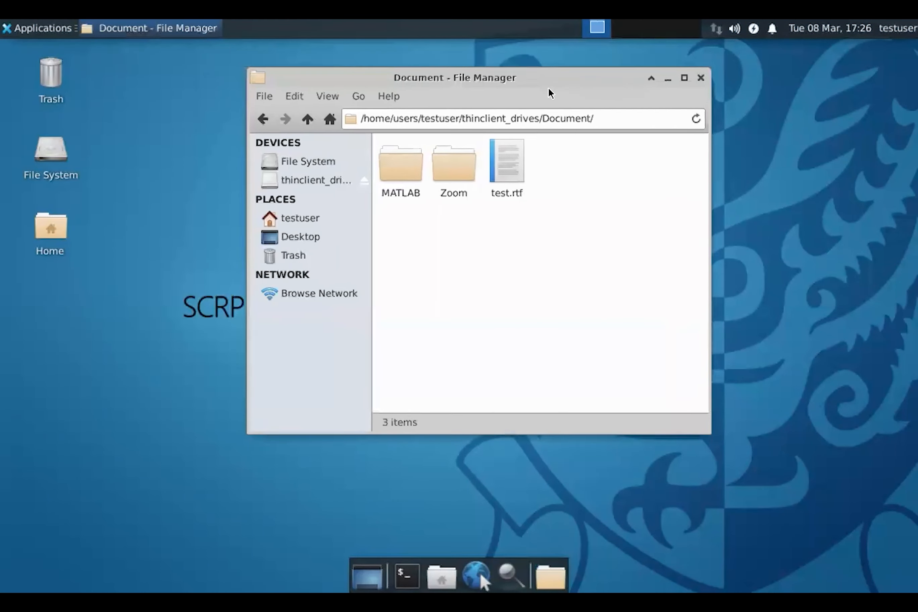
{"action": "left_click_drag", "start_coordinate": [515, 174], "coordinate": [173, 329]}
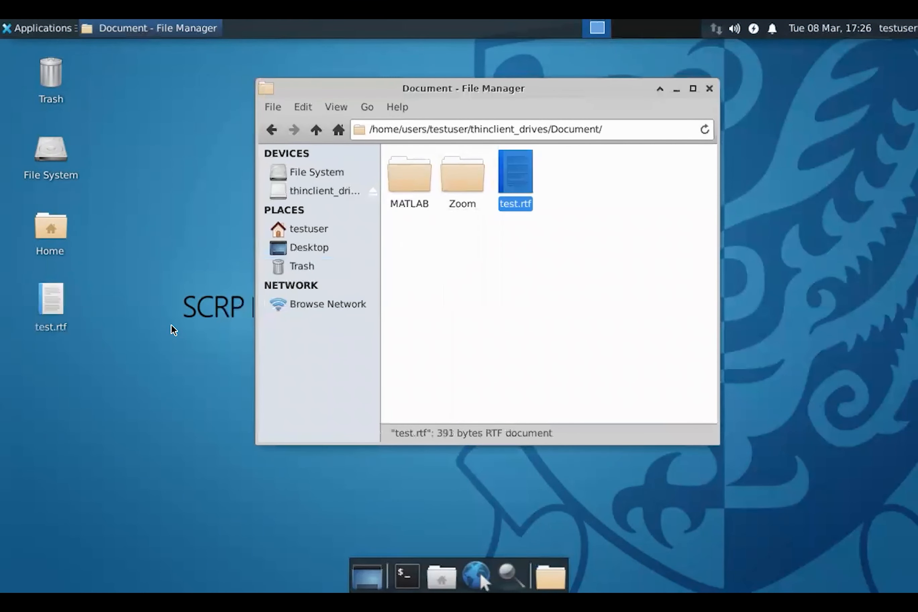
{"action": "left_click", "coordinate": [510, 274]}
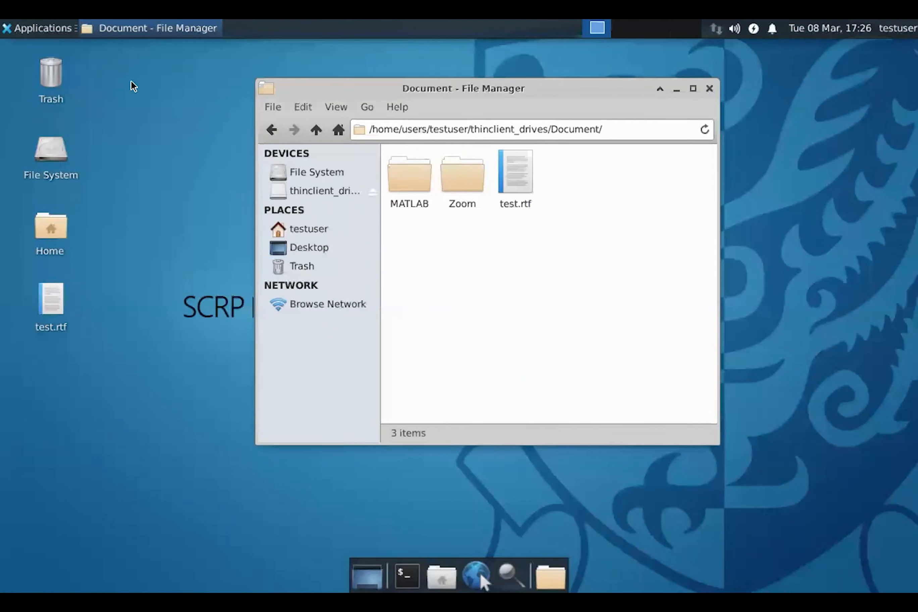
- Launch Stata 17 from the remote desktop's Statistics applications
{"action": "left_click", "coordinate": [45, 34]}
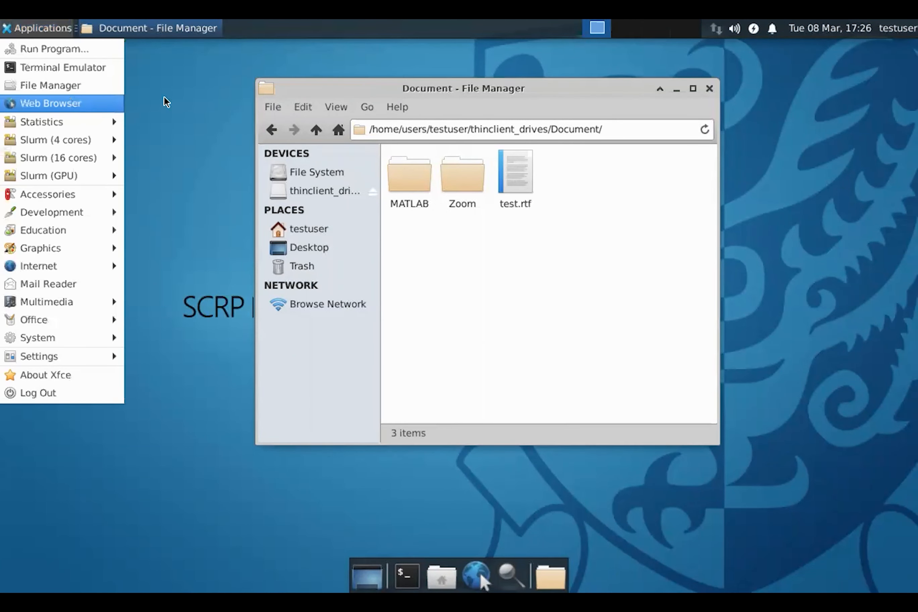
{"action": "left_click", "coordinate": [188, 270]}
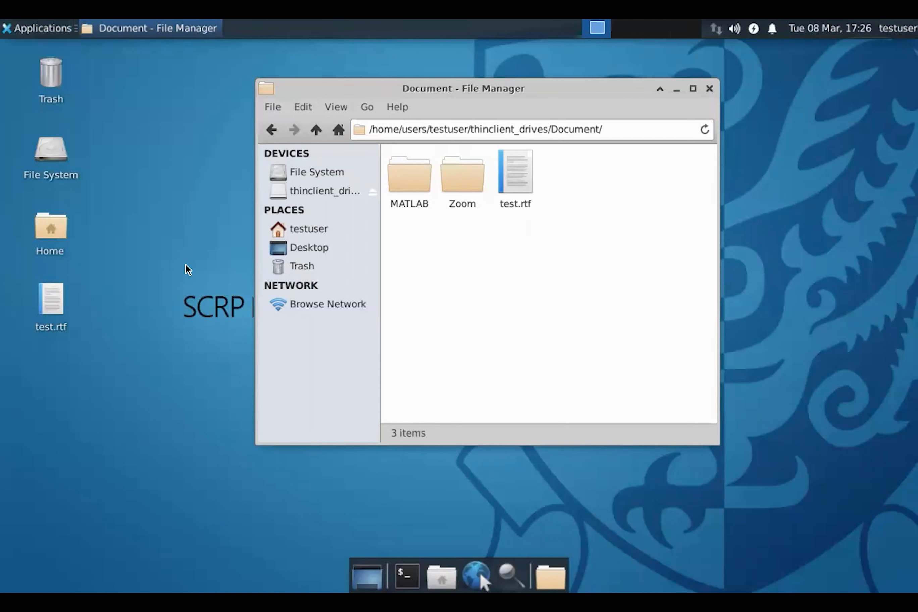
{"action": "left_click", "coordinate": [38, 30]}
{"action": "mouse_move", "coordinate": [66, 122]}
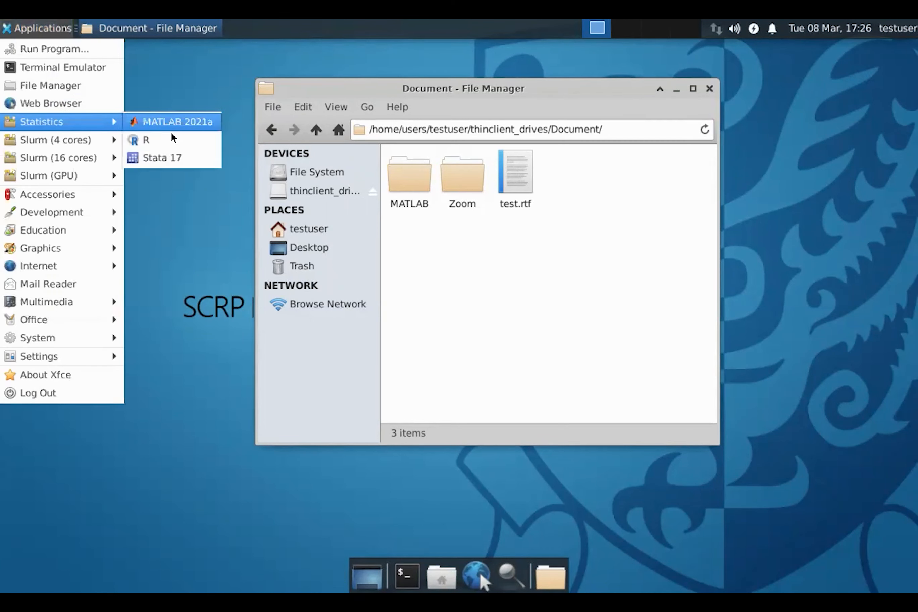
{"action": "left_click", "coordinate": [185, 161]}
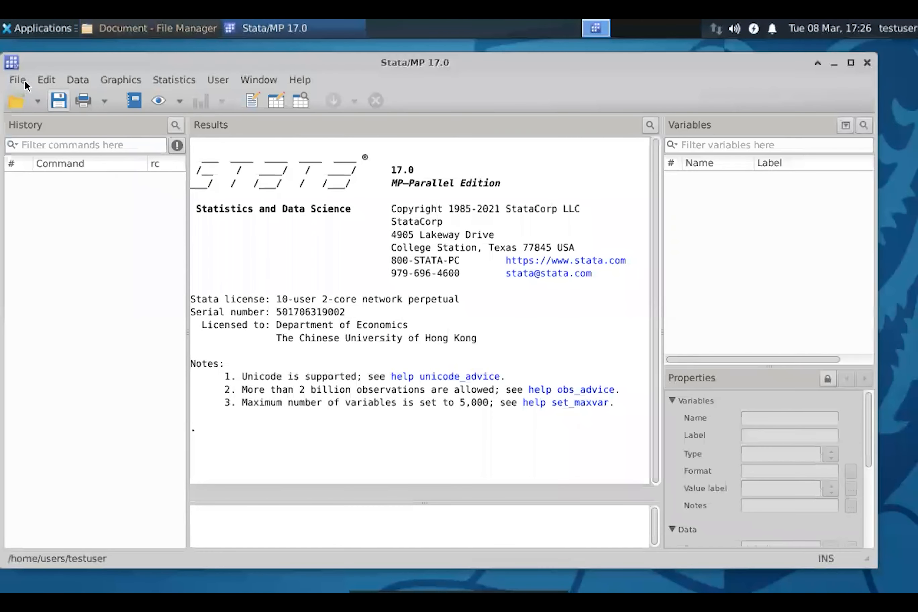
- Browse to thinclient_drives in the testuser home folder while opening a Stata data file, cancel without opening anything, and close Stata
{"action": "left_click", "coordinate": [14, 79]}
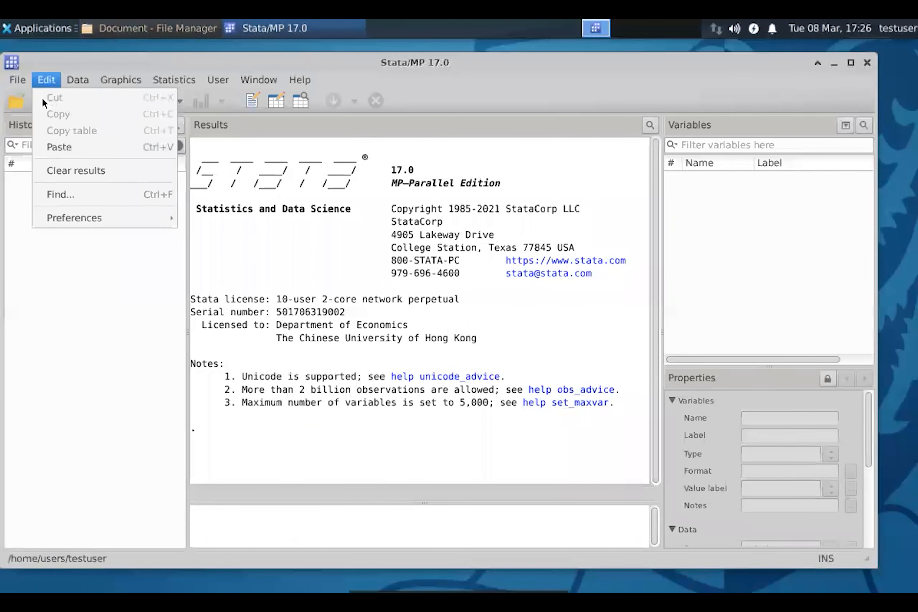
{"action": "left_click", "coordinate": [22, 102]}
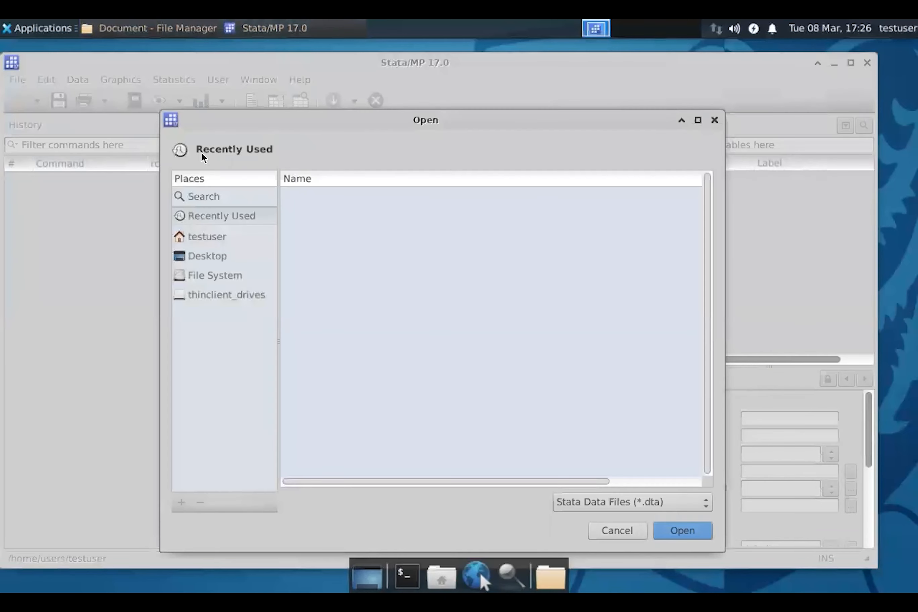
{"action": "left_click", "coordinate": [234, 241]}
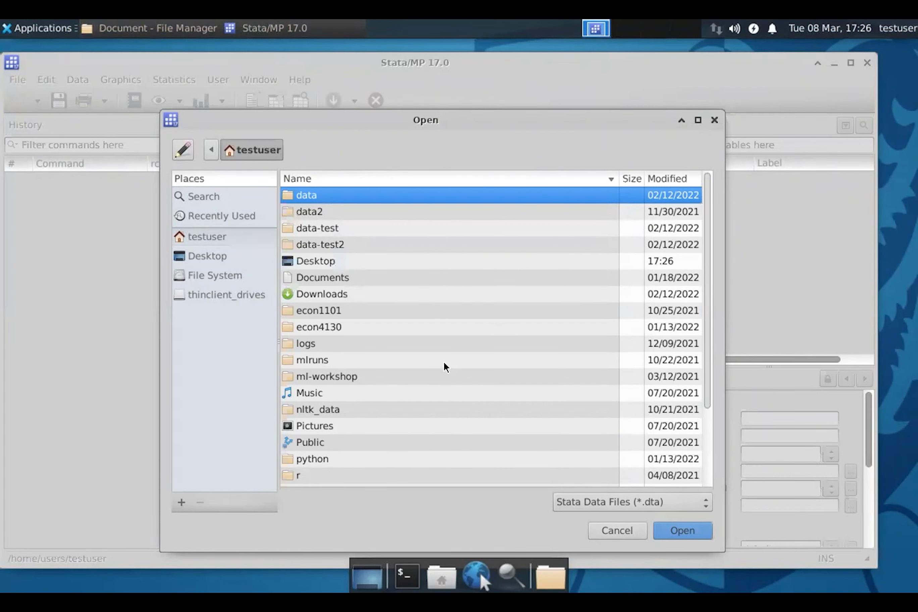
{"action": "scroll", "coordinate": [445, 366], "scroll_direction": "down", "scroll_amount": 3}
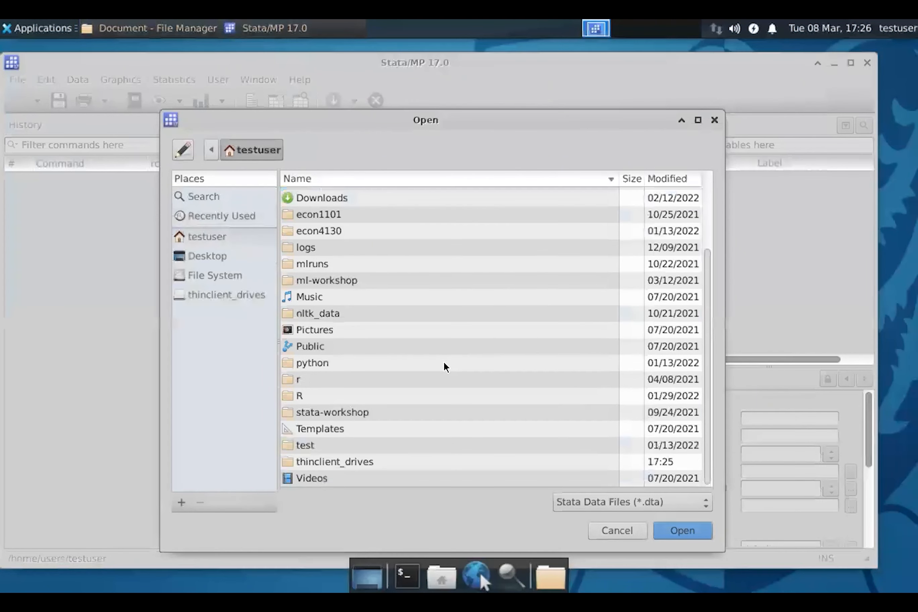
{"action": "double_click", "coordinate": [350, 462]}
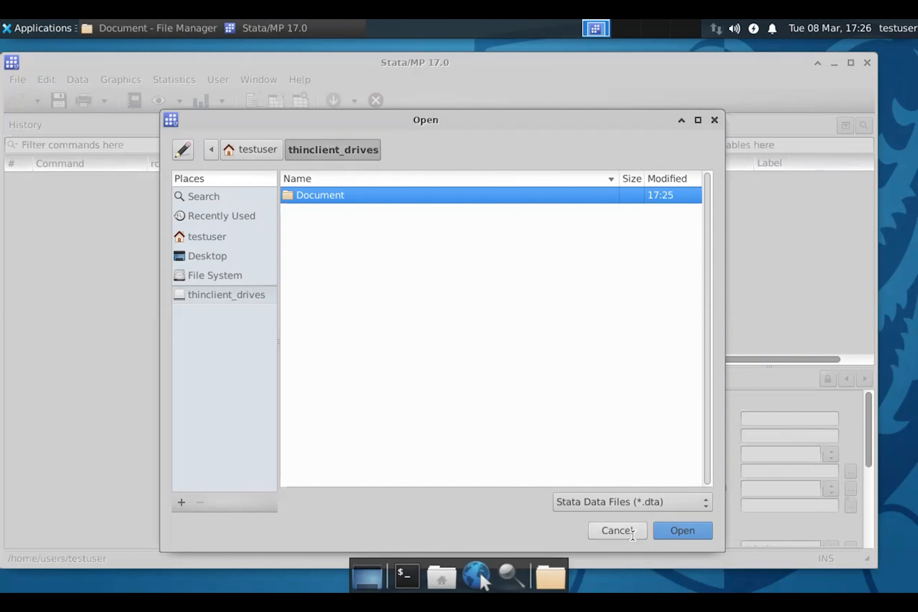
{"action": "left_click", "coordinate": [632, 536]}
{"action": "left_click", "coordinate": [867, 62]}
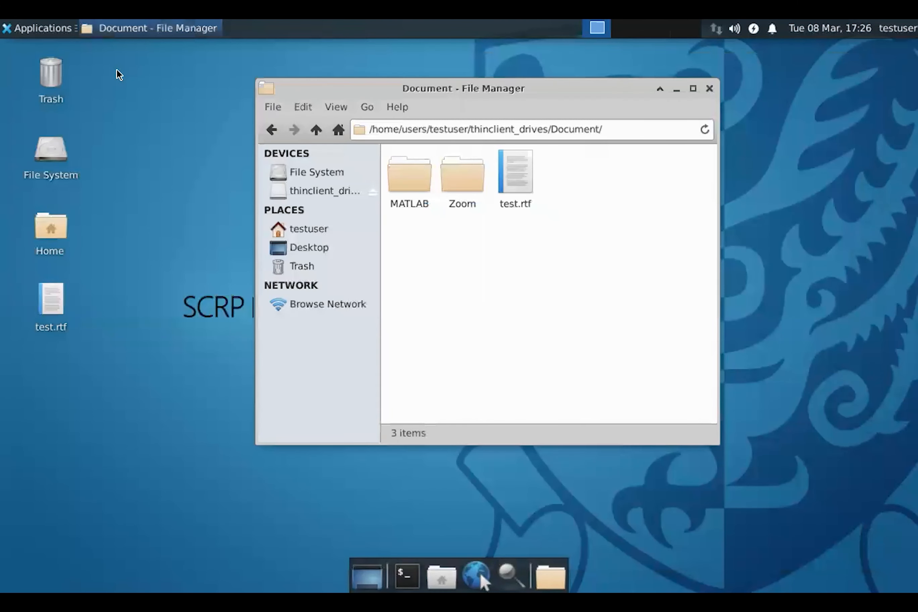
- Log out of the remote desktop session and close the Microsoft Remote Desktop and App Store windows
{"action": "left_click", "coordinate": [22, 27]}
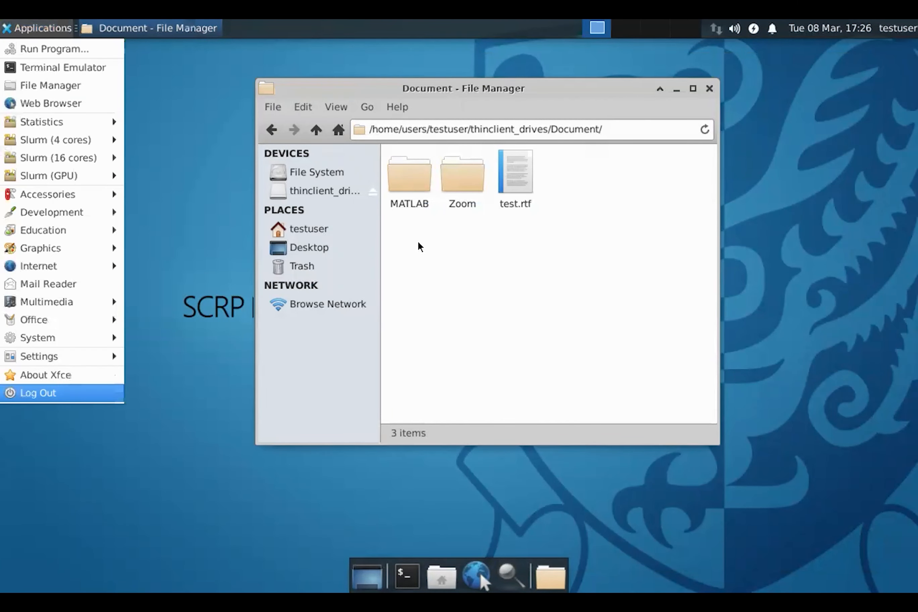
{"action": "left_click", "coordinate": [847, 175]}
{"action": "mouse_move", "coordinate": [104, 21]}
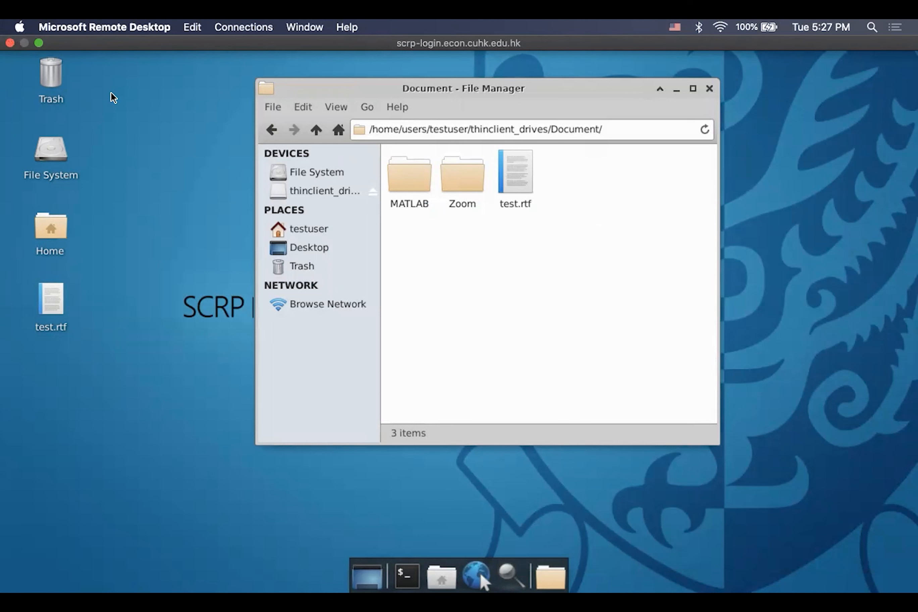
{"action": "left_click", "coordinate": [36, 29]}
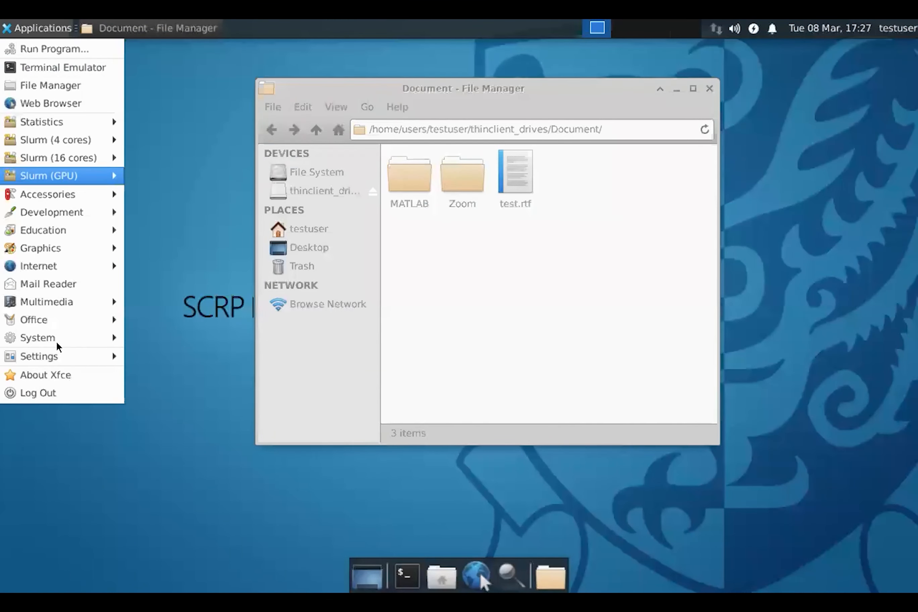
{"action": "left_click", "coordinate": [57, 403]}
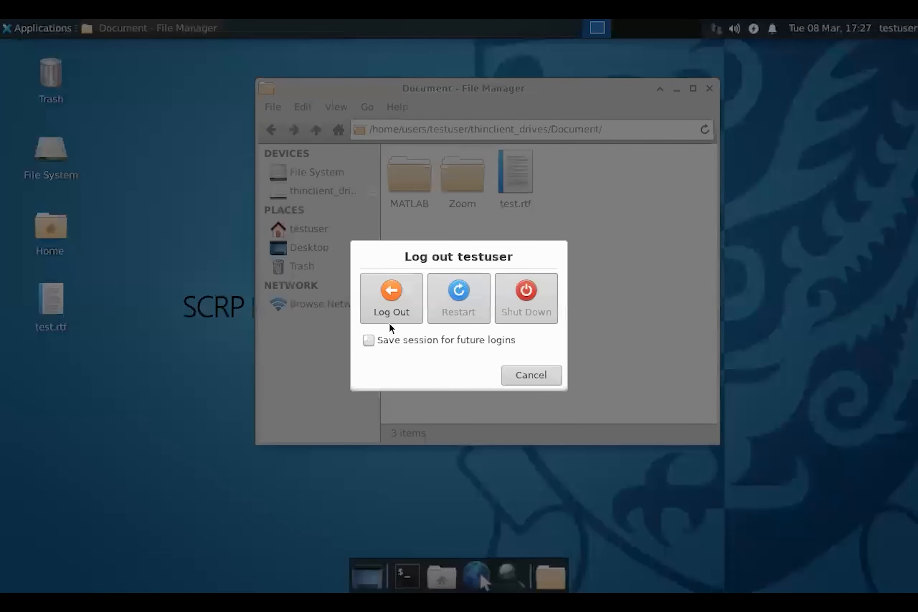
{"action": "left_click", "coordinate": [397, 316]}
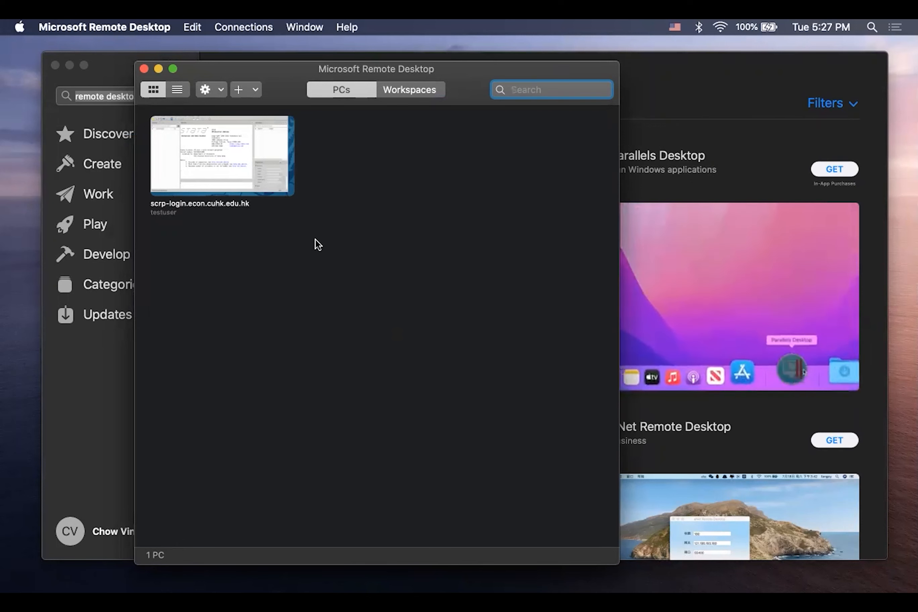
{"action": "left_click", "coordinate": [144, 69]}
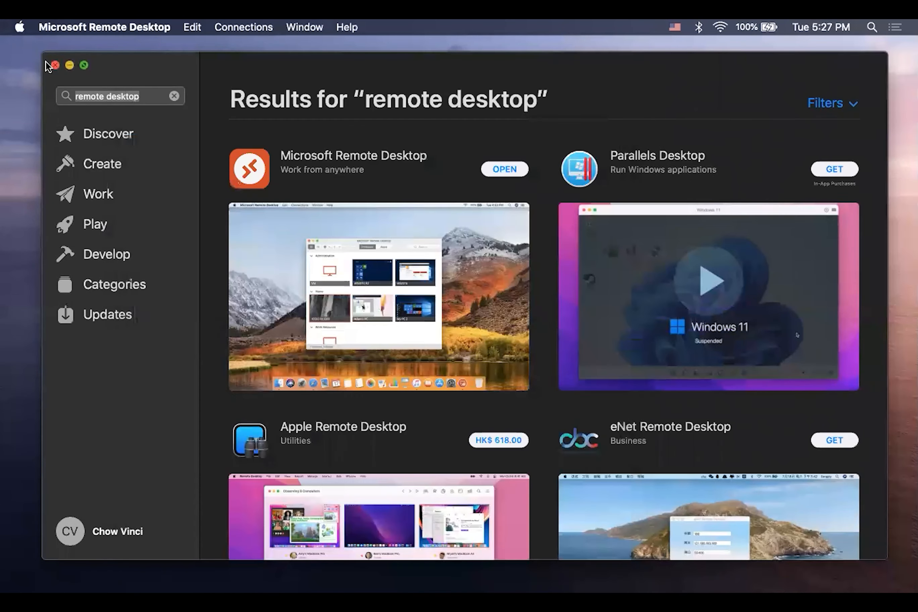
{"action": "left_click", "coordinate": [54, 65]}
- Search the web for xquartz in Safari, view the download page at xquartz.org, and close the browser window
{"action": "scroll", "coordinate": [310, 354], "scroll_direction": "down", "scroll_amount": 10}
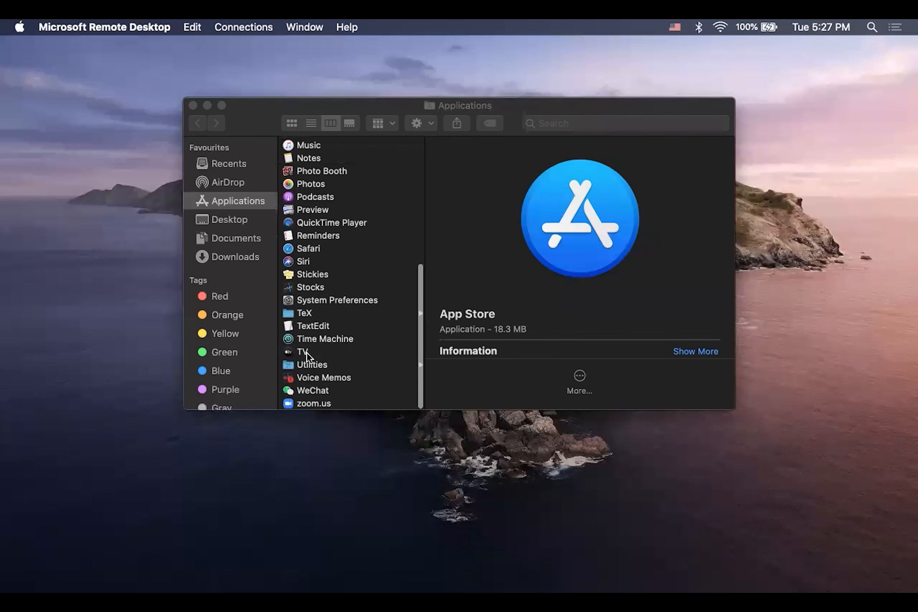
{"action": "scroll", "coordinate": [307, 348], "scroll_direction": "up", "scroll_amount": 10}
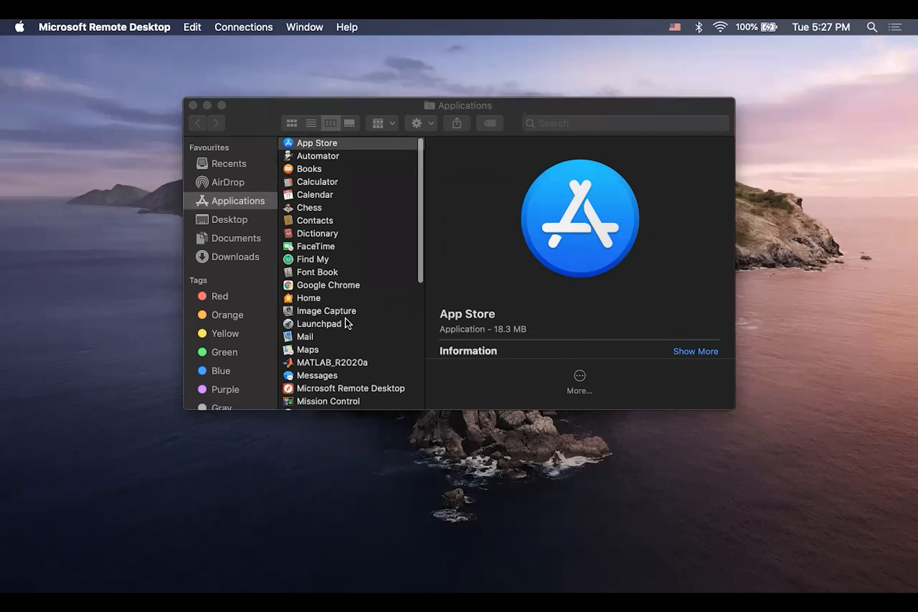
{"action": "scroll", "coordinate": [346, 348], "scroll_direction": "down", "scroll_amount": 5}
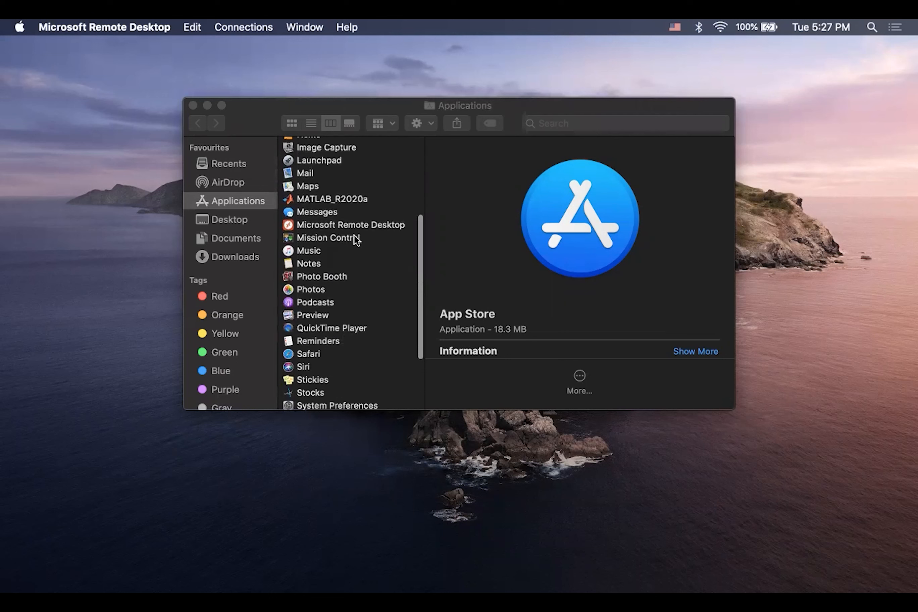
{"action": "scroll", "coordinate": [354, 237], "scroll_direction": "up", "scroll_amount": 5}
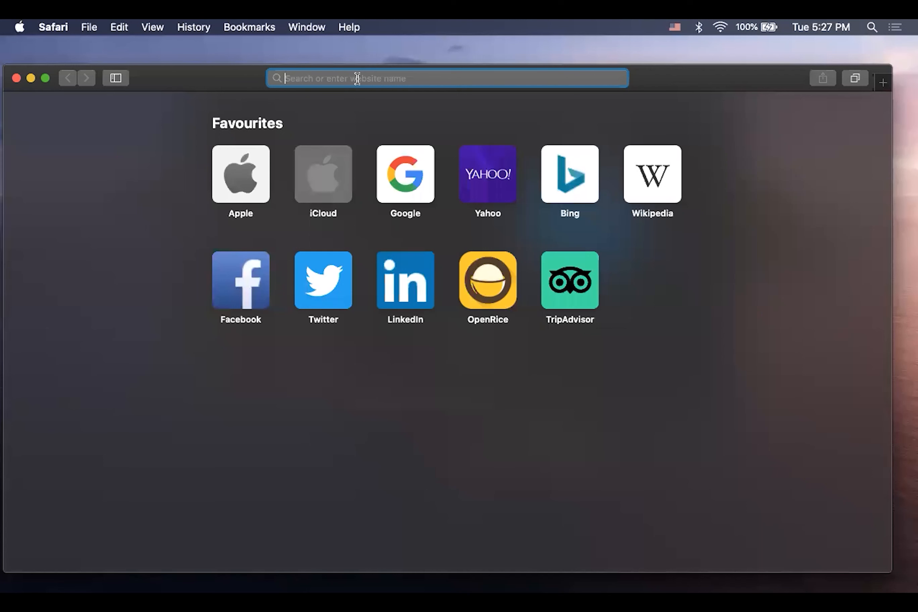
{"action": "type", "text": "xquartz"}
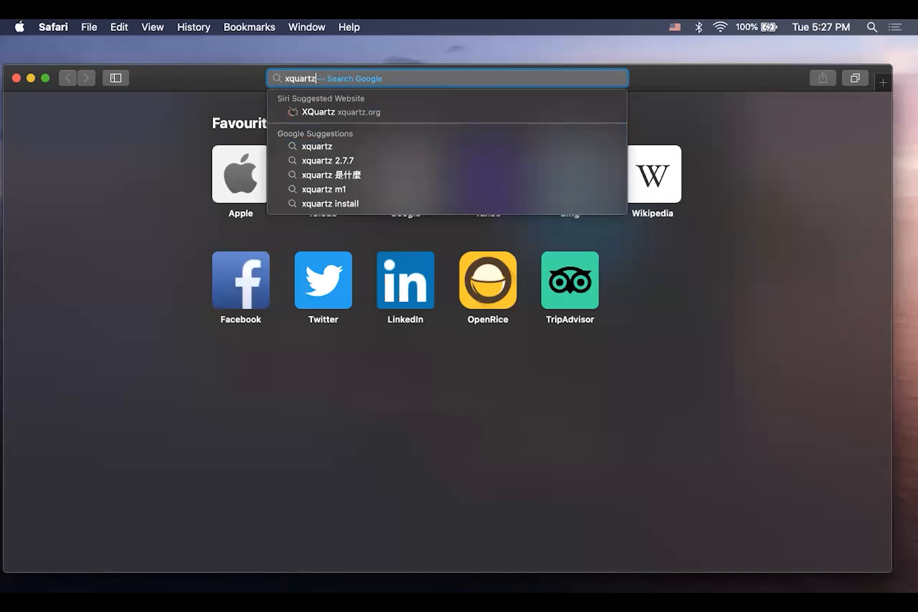
{"action": "key", "text": "Return"}
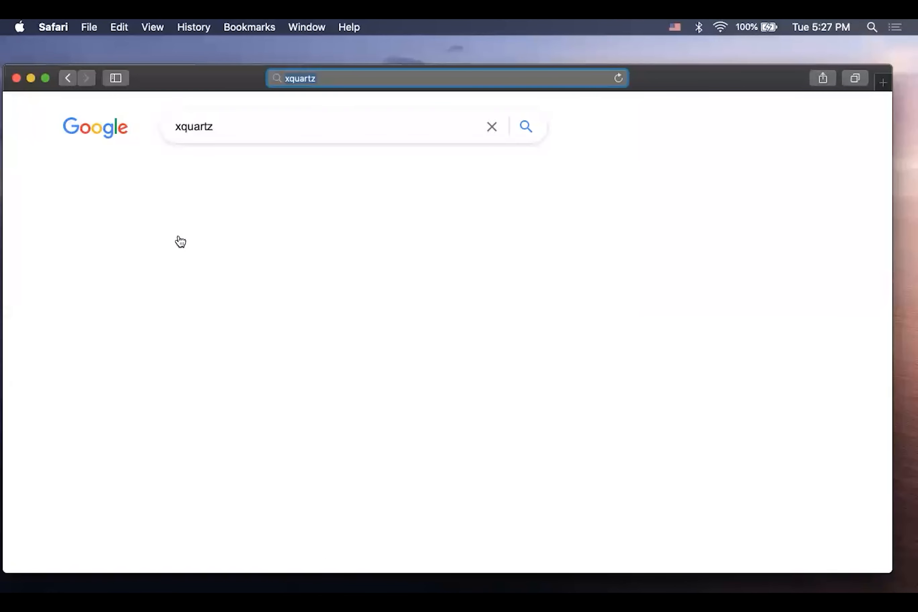
{"action": "left_click", "coordinate": [103, 251]}
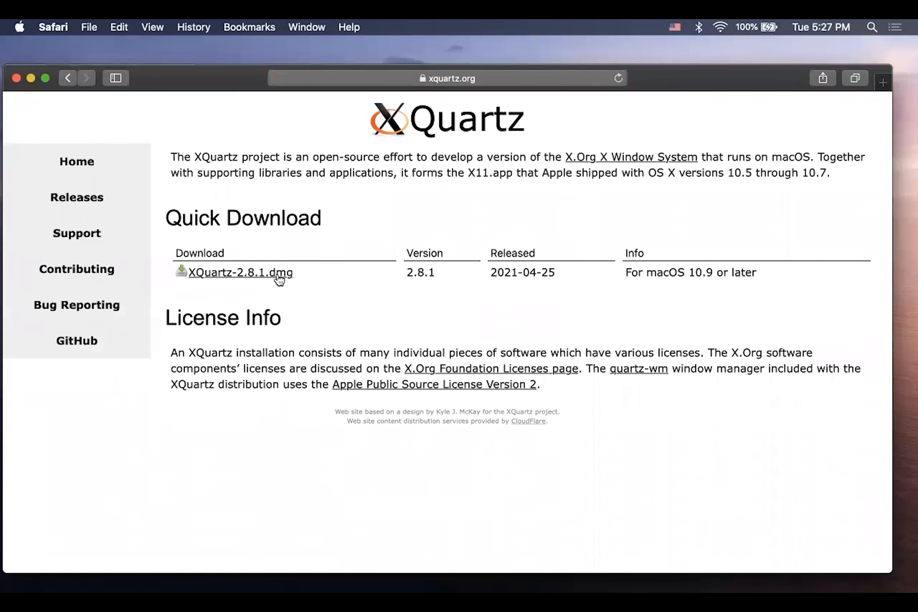
{"action": "left_click", "coordinate": [17, 78]}
- Launch XQuartz from the Utilities folder of the Mac's applications
{"action": "scroll", "coordinate": [359, 276], "scroll_direction": "down", "scroll_amount": 5}
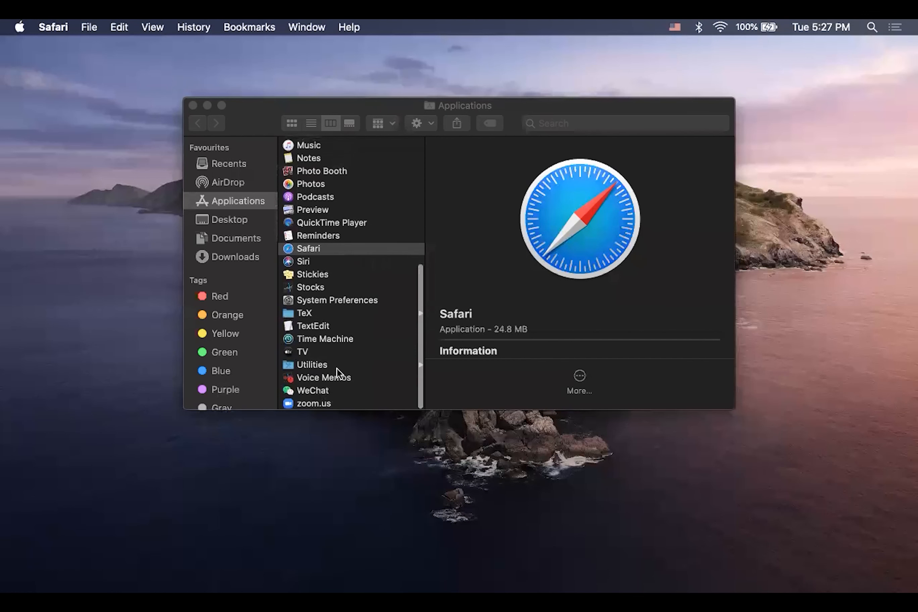
{"action": "left_click", "coordinate": [338, 364]}
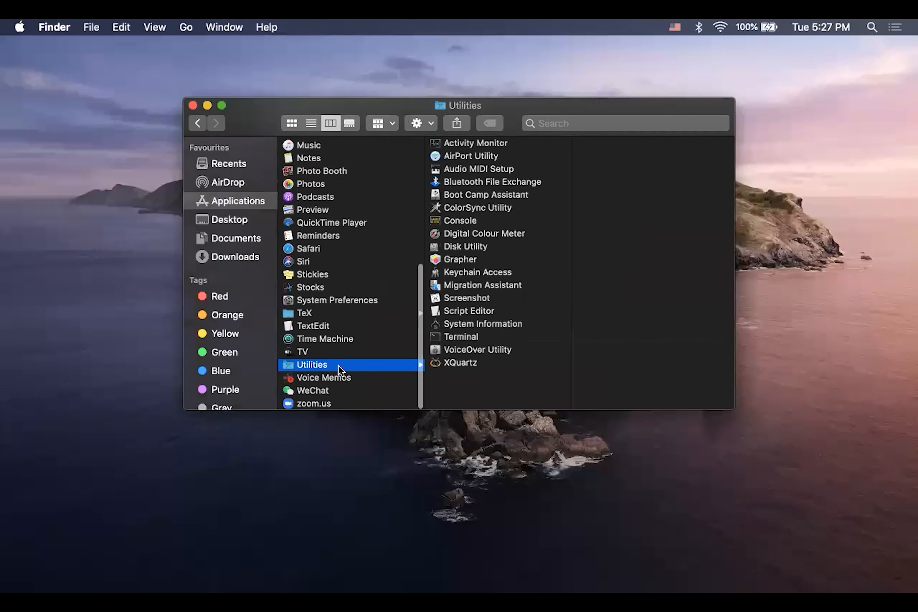
{"action": "left_click", "coordinate": [477, 363]}
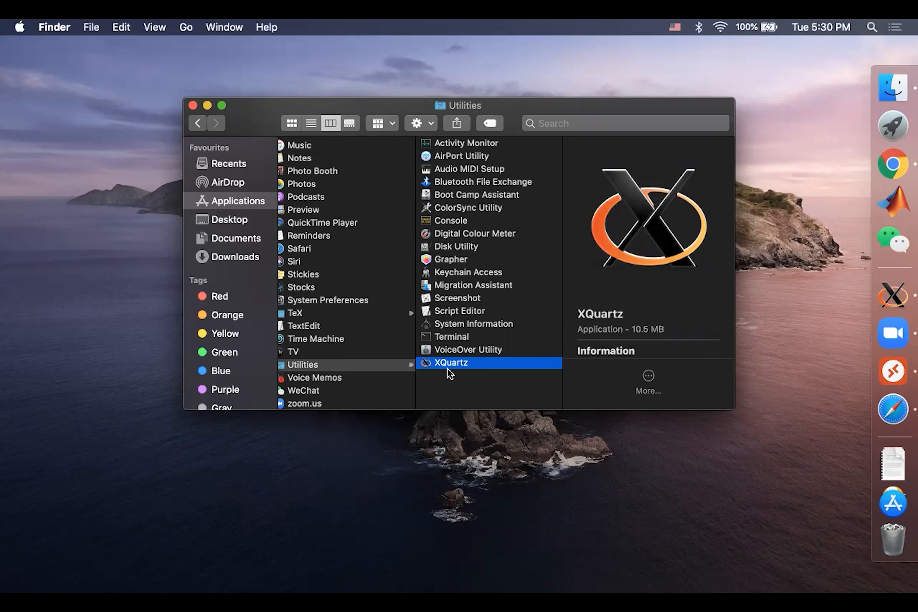
- Switch to XQuartz and open a new terminal window in it
{"action": "left_click", "coordinate": [893, 296]}
{"action": "left_click", "coordinate": [119, 27]}
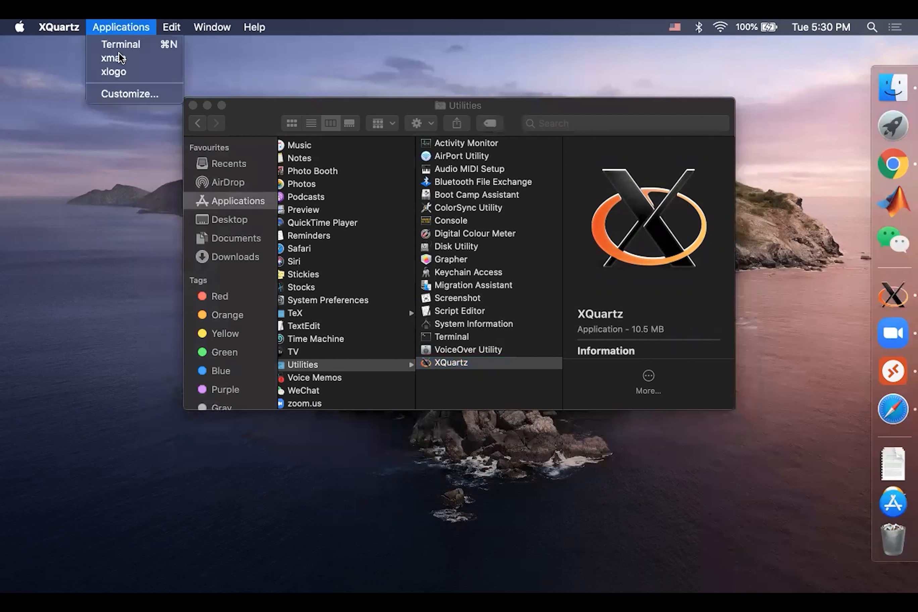
{"action": "left_click", "coordinate": [125, 45]}
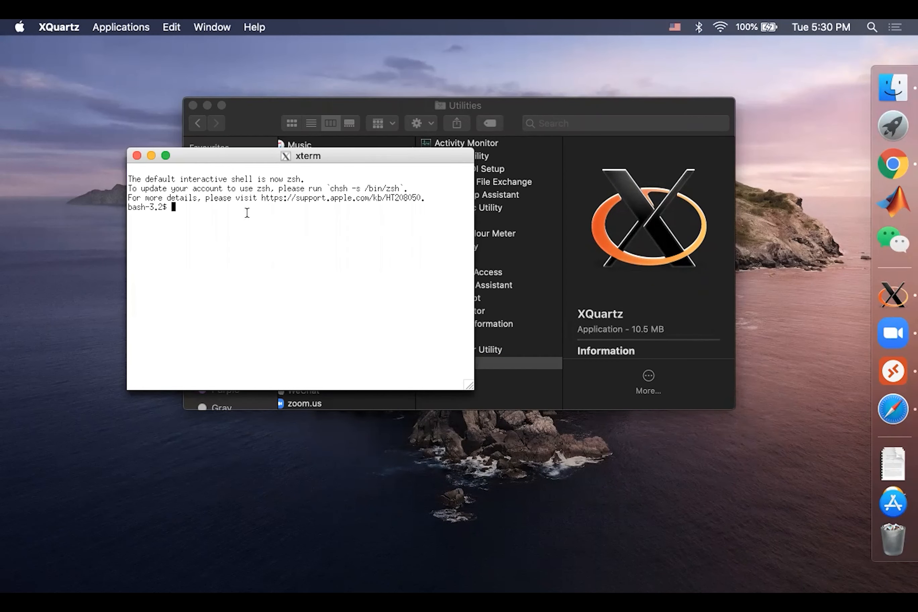
{"action": "type", "text": "ssh -Y ssr"}
{"action": "key", "text": "BackSpace"}
{"action": "key", "text": "BackSpace"}
{"action": "key", "text": "BackSpace"}
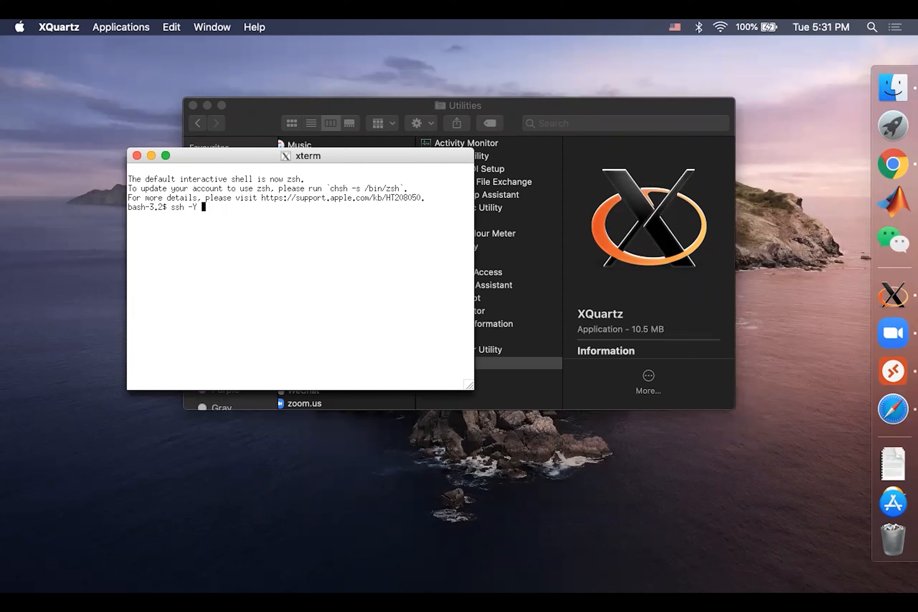
{"action": "type", "text": "testuser@scrp-login"}
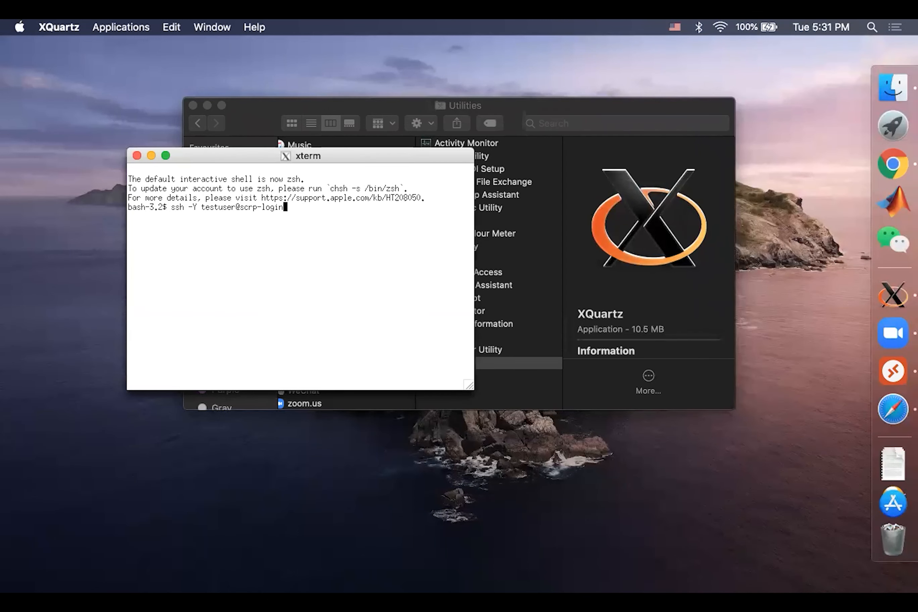
{"action": "type", "text": ".econ.cuhk.edu.hk"}
{"action": "key", "text": "Return"}
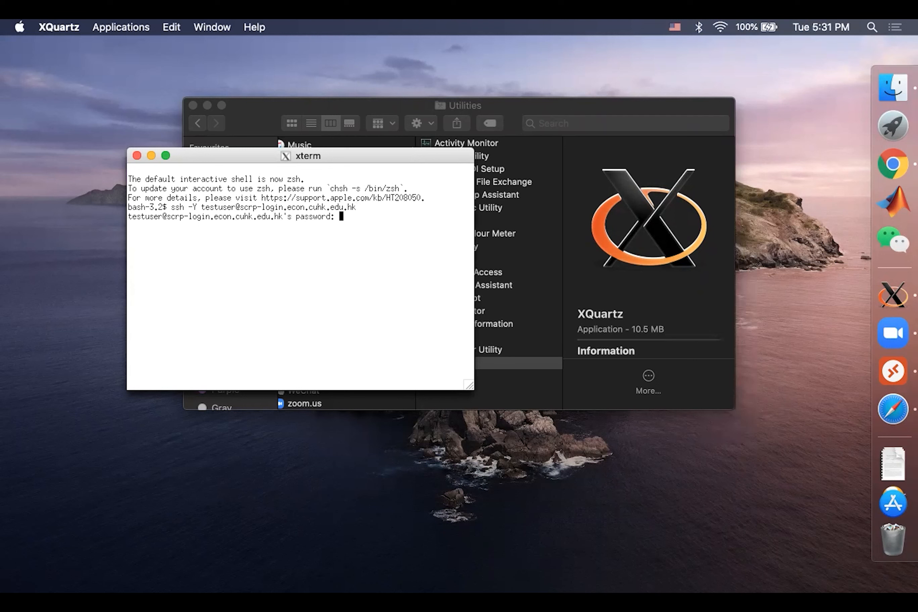
{"action": "key", "text": "Return"}
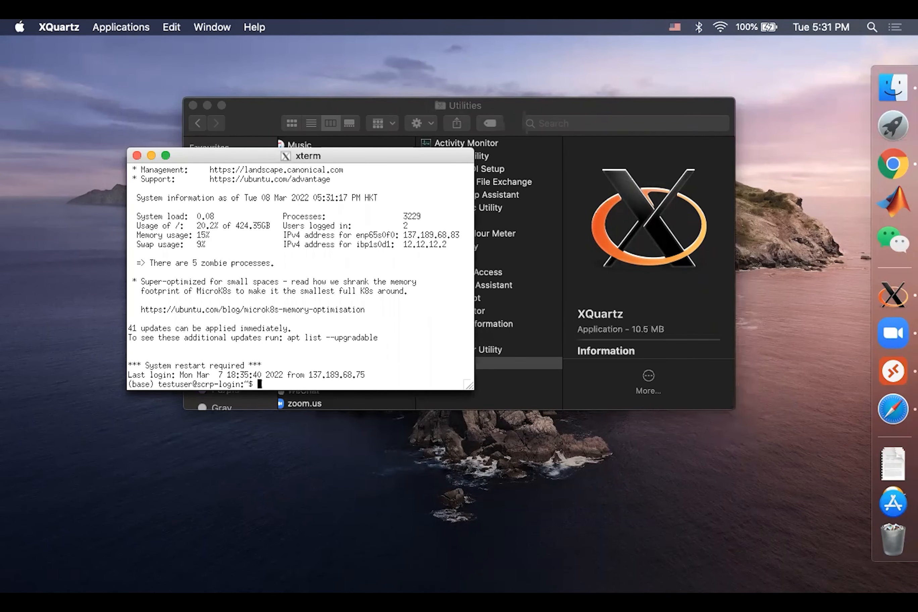
- Launch graphical Stata on the cluster with xstata, then view its Save data dialog and cancel it
{"action": "type", "text": "xstata"}
{"action": "key", "text": "Return"}
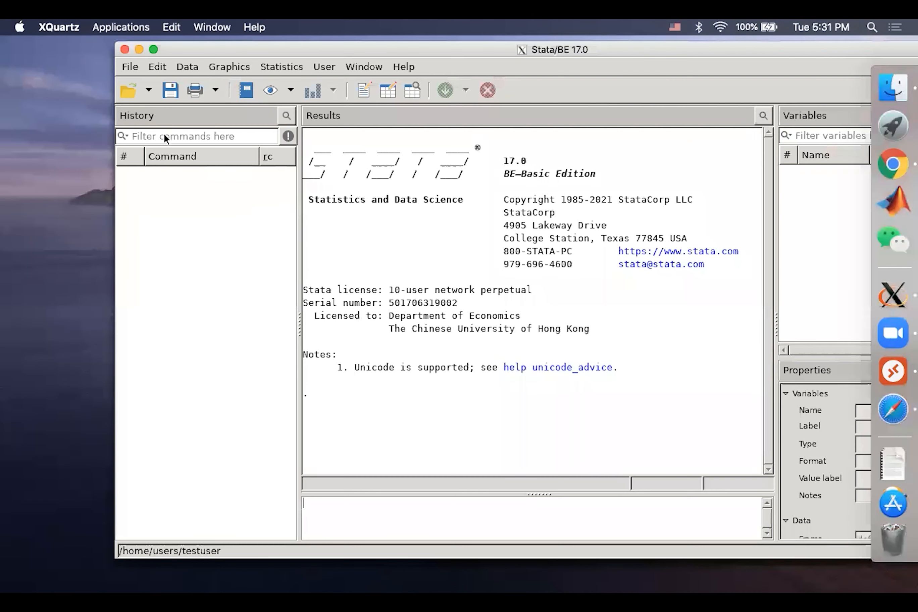
{"action": "left_click", "coordinate": [169, 90]}
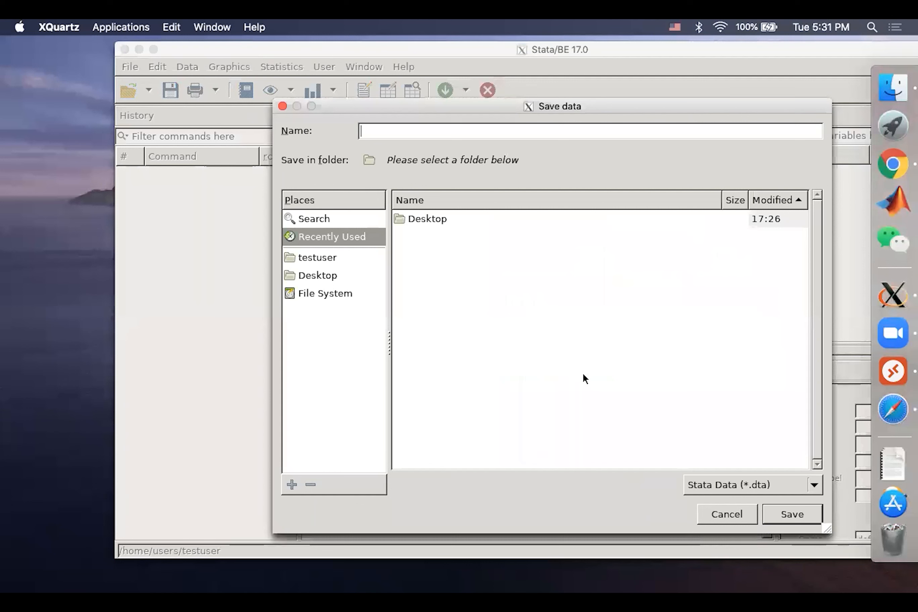
{"action": "left_click", "coordinate": [745, 509]}
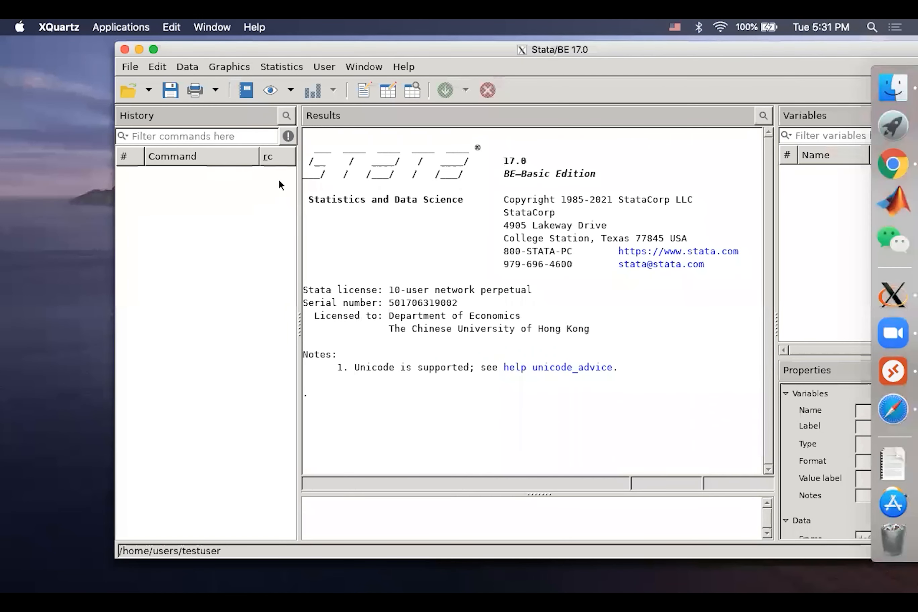
- Close Stata and end the SSH session with exit, returning to the Utilities window in Finder
{"action": "left_click", "coordinate": [124, 49]}
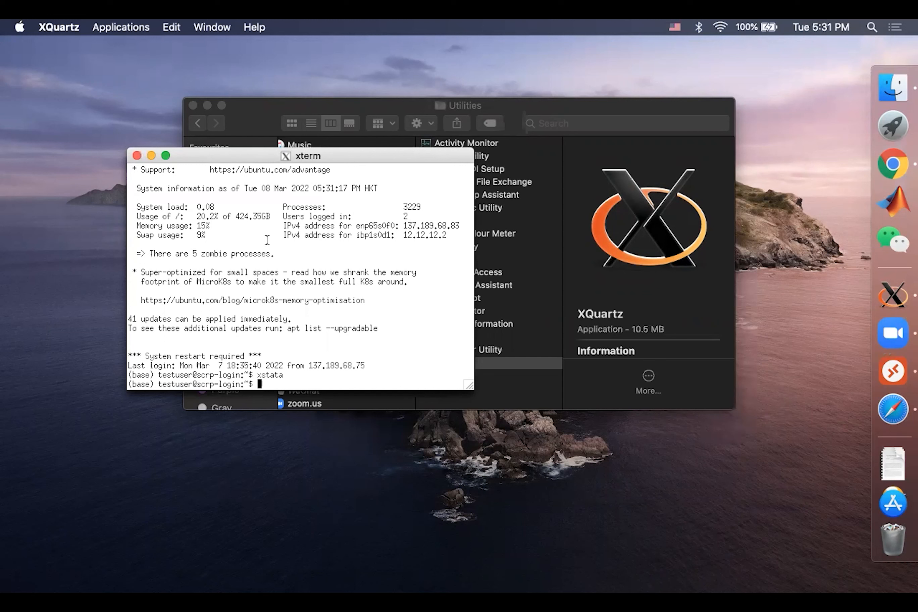
{"action": "type", "text": "exit"}
{"action": "key", "text": "Return"}
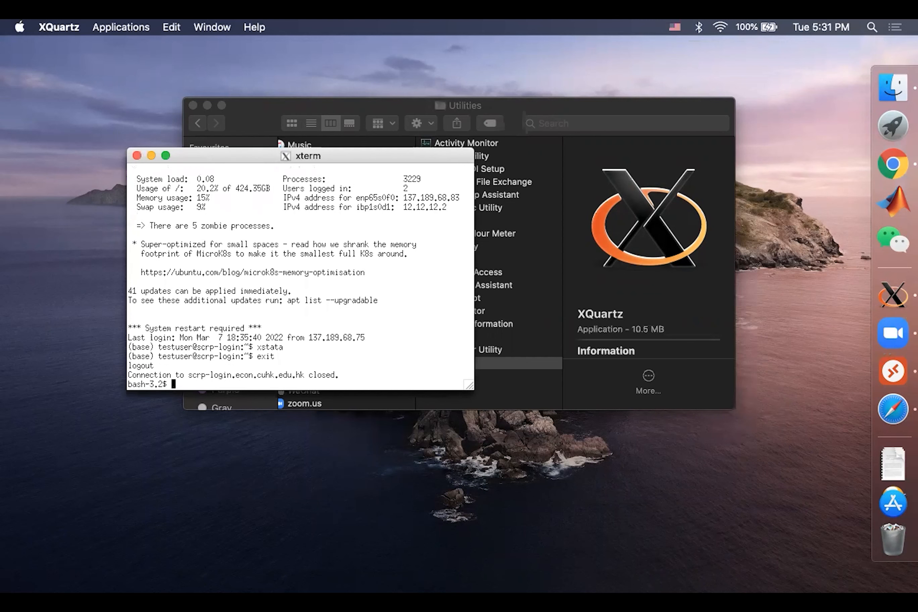
{"action": "left_click", "coordinate": [353, 103]}
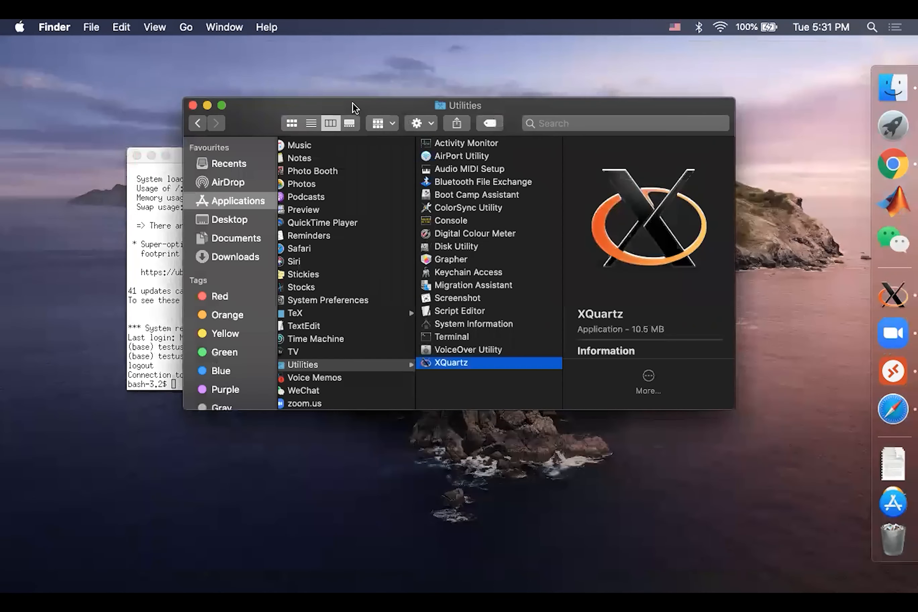